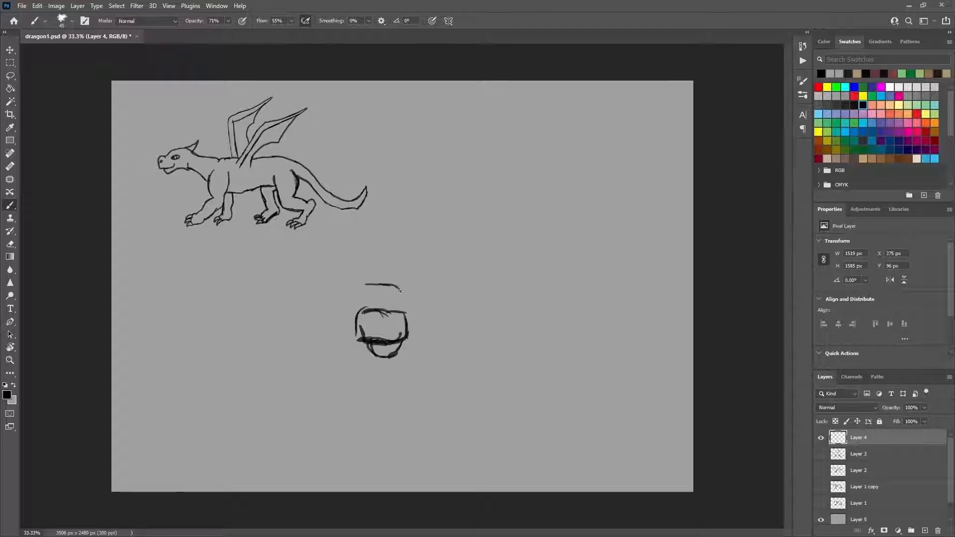
Step: Sketch the dragon's rounded head and foreshortened torso in black on Layer 4, facing the viewer
drag(400, 291, 407, 312)
mouse_move(360, 303)
mouse_down()
mouse_move(407, 307)
mouse_move(362, 314)
mouse_up()
drag(386, 263, 372, 285)
drag(421, 293, 407, 337)
mouse_move(431, 274)
mouse_down()
mouse_move(410, 326)
mouse_move(424, 293)
mouse_up()
mouse_move(450, 286)
mouse_down()
mouse_move(424, 304)
mouse_move(473, 234)
mouse_move(457, 204)
mouse_move(385, 264)
mouse_move(473, 230)
mouse_move(459, 271)
mouse_up()
mouse_move(423, 202)
mouse_down()
mouse_move(461, 208)
mouse_move(460, 273)
mouse_up()
drag(463, 271, 420, 309)
Step: Sketch the near front leg hanging from the shoulder, ending in a paw with claws
mouse_move(461, 293)
mouse_down()
mouse_move(456, 269)
mouse_move(464, 298)
mouse_up()
mouse_move(446, 265)
mouse_down()
mouse_move(439, 308)
mouse_move(454, 296)
mouse_move(465, 307)
mouse_move(444, 312)
mouse_move(437, 290)
mouse_move(444, 351)
mouse_up()
mouse_move(467, 319)
mouse_down()
mouse_move(458, 365)
mouse_move(433, 386)
mouse_up()
mouse_move(466, 354)
mouse_down()
mouse_move(459, 390)
mouse_move(442, 398)
mouse_move(457, 393)
mouse_move(471, 365)
mouse_move(471, 313)
mouse_up()
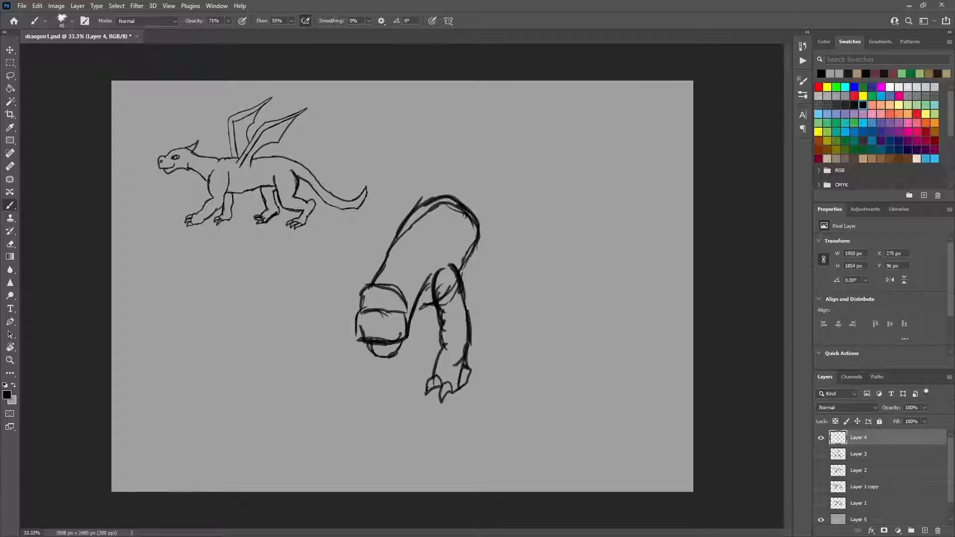
Step: Sketch the hindquarters with the base of the tail, the hind leg and the far shoulder bump
mouse_move(478, 233)
mouse_down()
mouse_move(487, 193)
mouse_move(495, 286)
mouse_move(503, 273)
mouse_move(516, 284)
mouse_move(506, 311)
mouse_move(512, 333)
mouse_move(533, 282)
mouse_move(488, 184)
mouse_move(422, 213)
mouse_move(489, 123)
mouse_up()
mouse_move(519, 144)
mouse_down()
mouse_move(498, 187)
mouse_move(521, 141)
mouse_up()
drag(485, 128, 479, 159)
drag(384, 242, 370, 273)
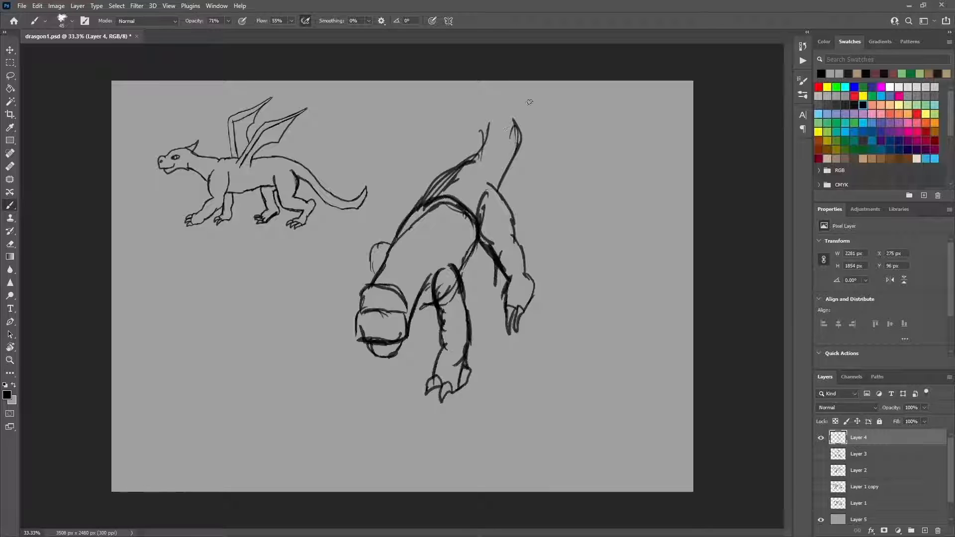
drag(484, 118, 485, 130)
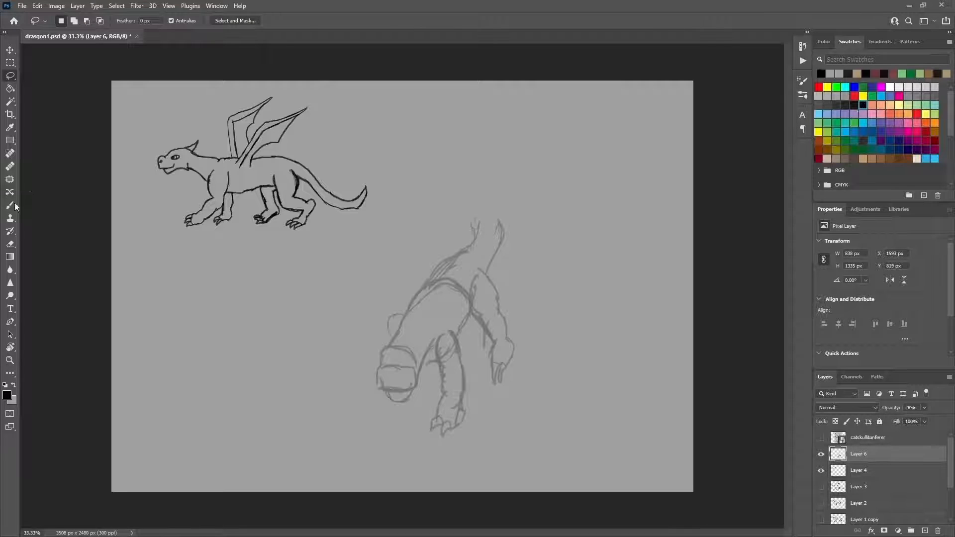
Step: Add a new layer above the faded sketch and brush in the rump line and an S-curved, tapering tail
click(12, 205)
click(925, 531)
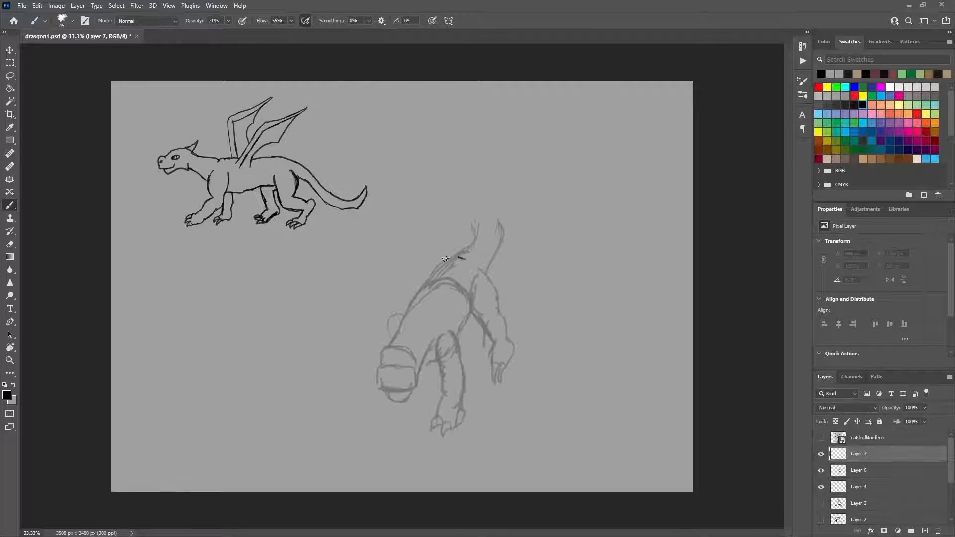
mouse_move(445, 258)
mouse_down()
mouse_move(476, 262)
mouse_move(465, 249)
mouse_move(477, 237)
mouse_move(463, 195)
mouse_up()
mouse_move(488, 269)
mouse_down()
mouse_move(502, 222)
mouse_move(471, 187)
mouse_move(487, 160)
mouse_up()
mouse_move(487, 160)
mouse_down()
mouse_move(464, 185)
mouse_move(464, 203)
mouse_up()
drag(462, 199, 493, 152)
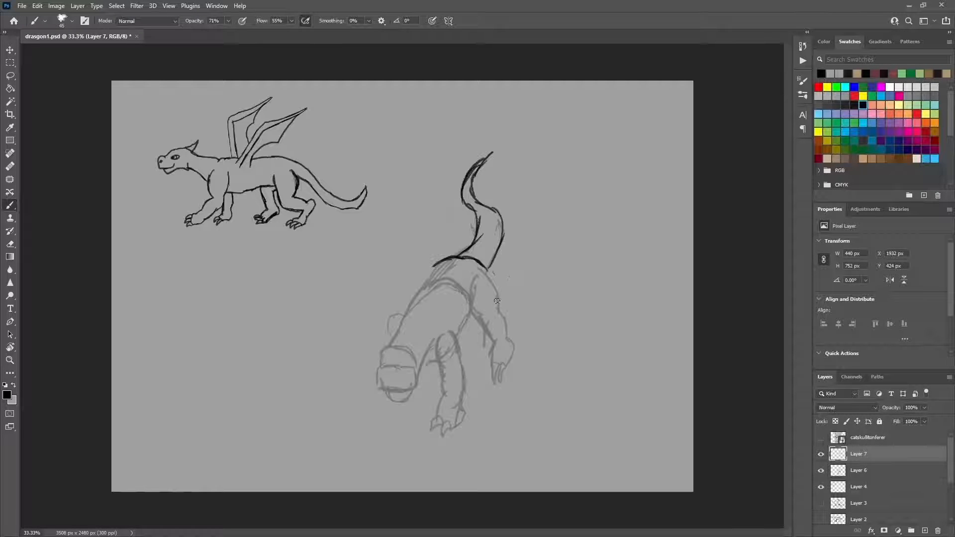
Step: Draw the thigh, the back line down to the neck, and the chest and lower neck lines over the faded sketch
mouse_move(497, 301)
mouse_down()
mouse_move(489, 276)
mouse_move(478, 310)
mouse_up()
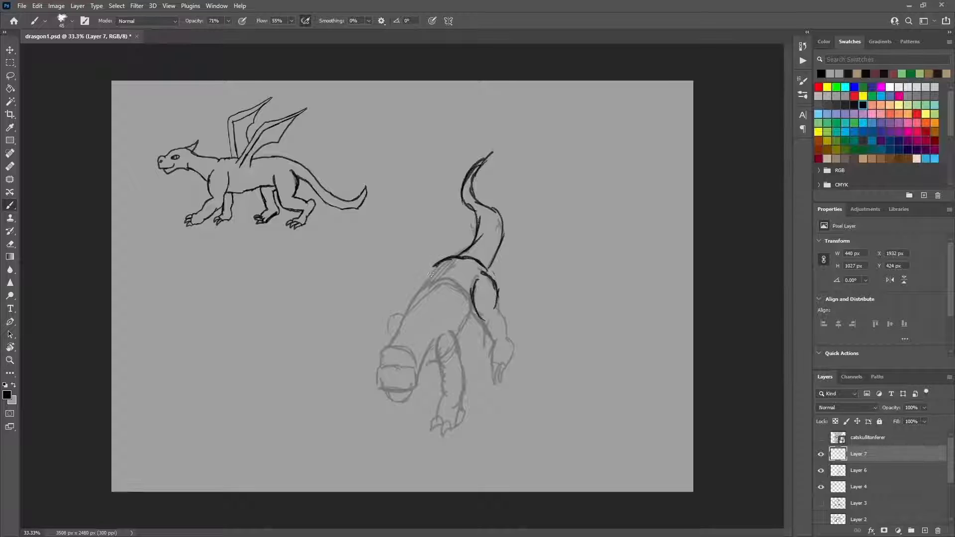
drag(431, 275, 421, 294)
mouse_move(438, 259)
mouse_down()
mouse_move(402, 325)
mouse_move(405, 307)
mouse_move(385, 337)
mouse_move(402, 324)
mouse_move(361, 361)
mouse_up()
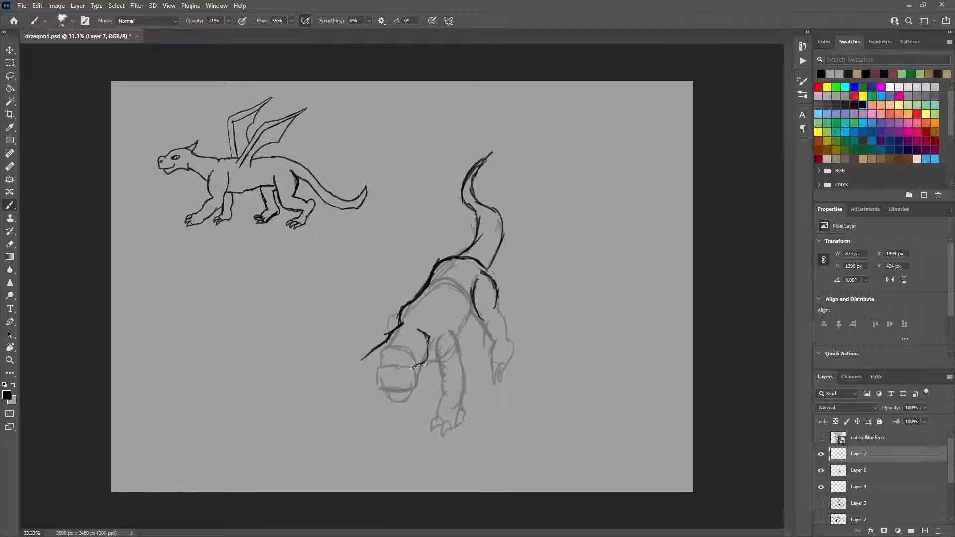
mouse_move(428, 361)
mouse_down()
mouse_move(397, 389)
mouse_move(412, 378)
mouse_move(391, 392)
mouse_up()
drag(439, 353, 438, 343)
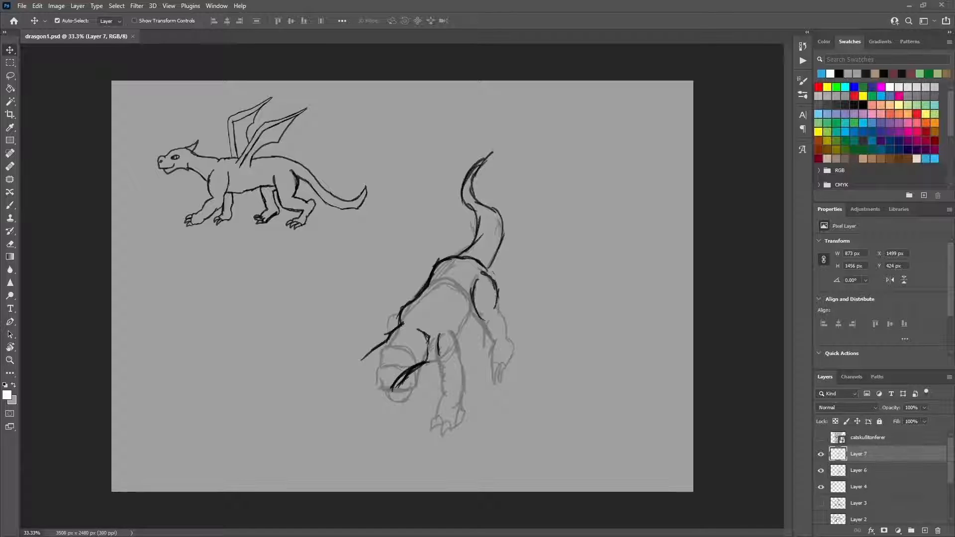
Step: Resume brushing on Layer 7, switch the colour to black and outline the near front leg
click(457, 345)
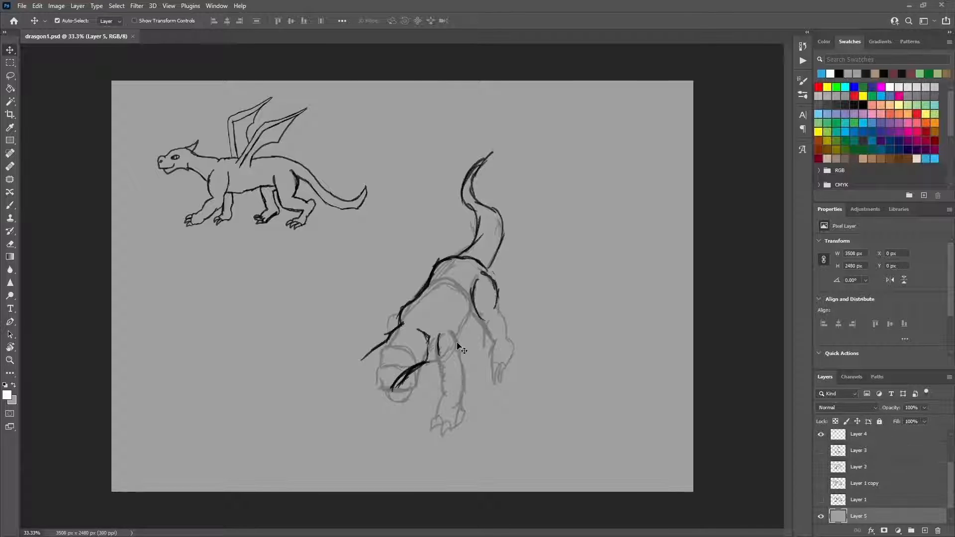
click(10, 205)
drag(950, 477, 950, 442)
click(866, 454)
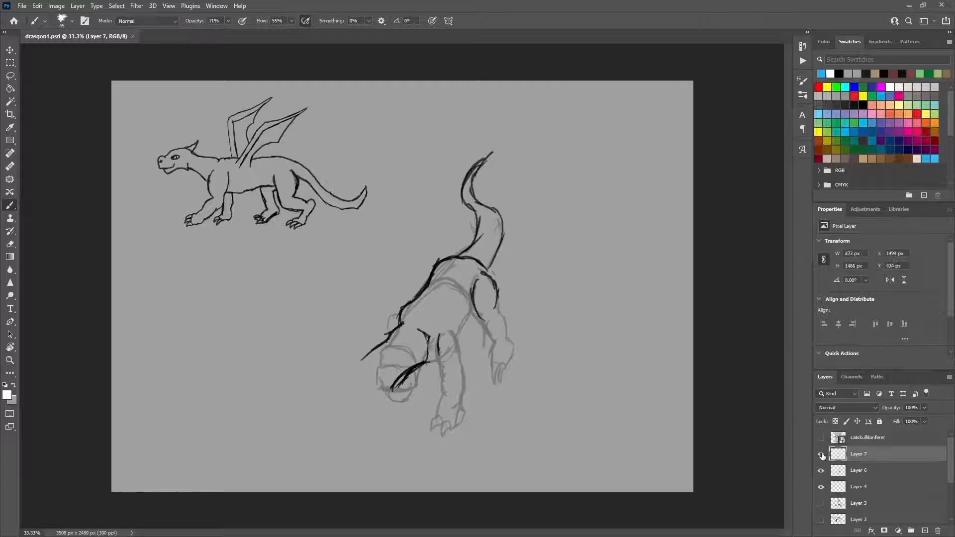
drag(460, 345, 458, 332)
click(863, 105)
mouse_move(439, 335)
mouse_down()
mouse_move(443, 371)
mouse_move(463, 364)
mouse_move(441, 422)
mouse_move(456, 428)
mouse_move(465, 415)
mouse_move(457, 428)
mouse_move(468, 374)
mouse_move(466, 405)
mouse_up()
Step: Draw the bent hind legs with clawed feet and a turned head with a pointed ear, eye and jaw
mouse_move(483, 314)
mouse_down()
mouse_move(479, 338)
mouse_move(459, 351)
mouse_move(499, 314)
mouse_move(515, 322)
mouse_move(484, 271)
mouse_move(498, 316)
mouse_move(516, 331)
mouse_move(526, 309)
mouse_move(520, 339)
mouse_move(495, 341)
mouse_move(531, 304)
mouse_move(516, 337)
mouse_move(485, 343)
mouse_up()
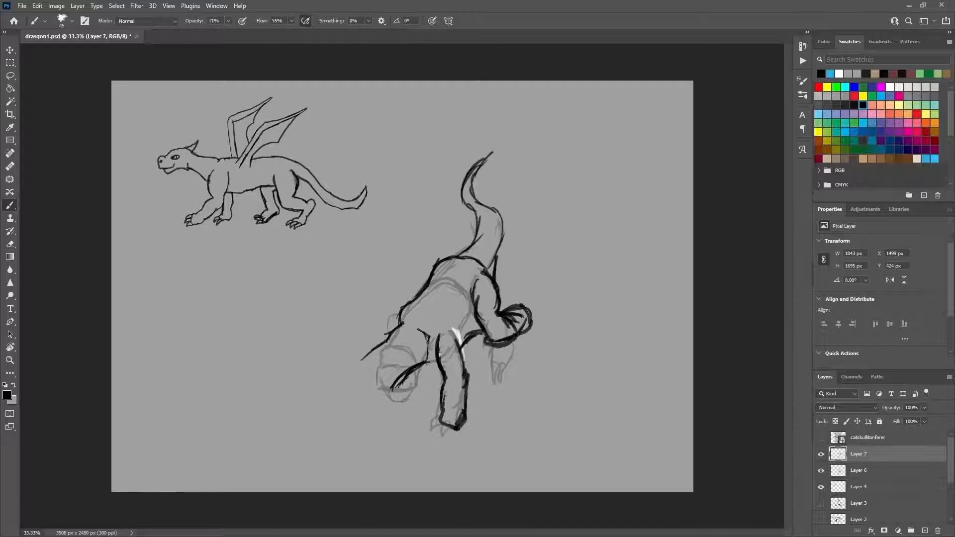
mouse_move(520, 308)
mouse_down()
mouse_move(532, 291)
mouse_move(545, 329)
mouse_move(525, 288)
mouse_move(540, 339)
mouse_move(522, 360)
mouse_move(531, 363)
mouse_move(545, 330)
mouse_move(526, 307)
mouse_move(480, 350)
mouse_up()
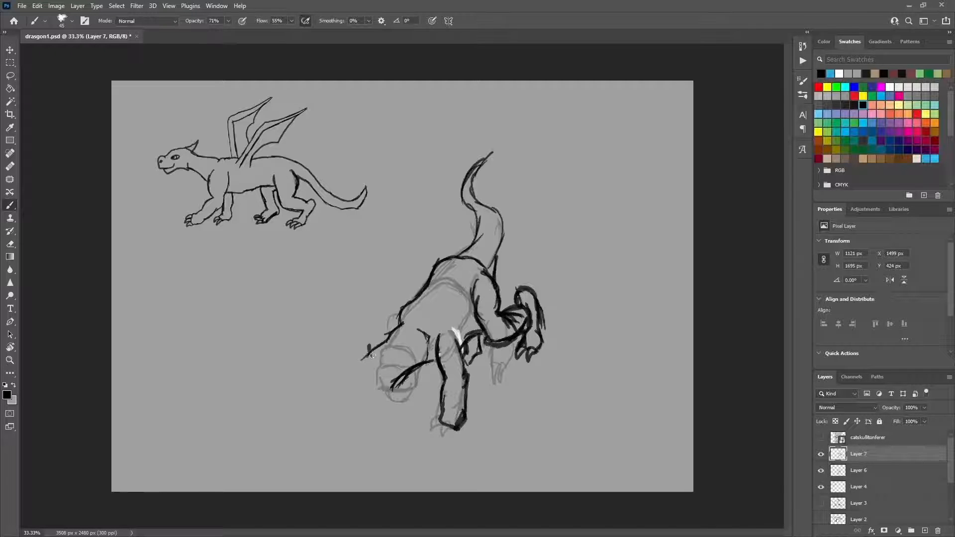
mouse_move(369, 333)
mouse_down()
mouse_move(390, 373)
mouse_move(351, 367)
mouse_move(341, 393)
mouse_move(377, 398)
mouse_move(396, 388)
mouse_move(351, 408)
mouse_move(393, 402)
mouse_move(428, 363)
mouse_up()
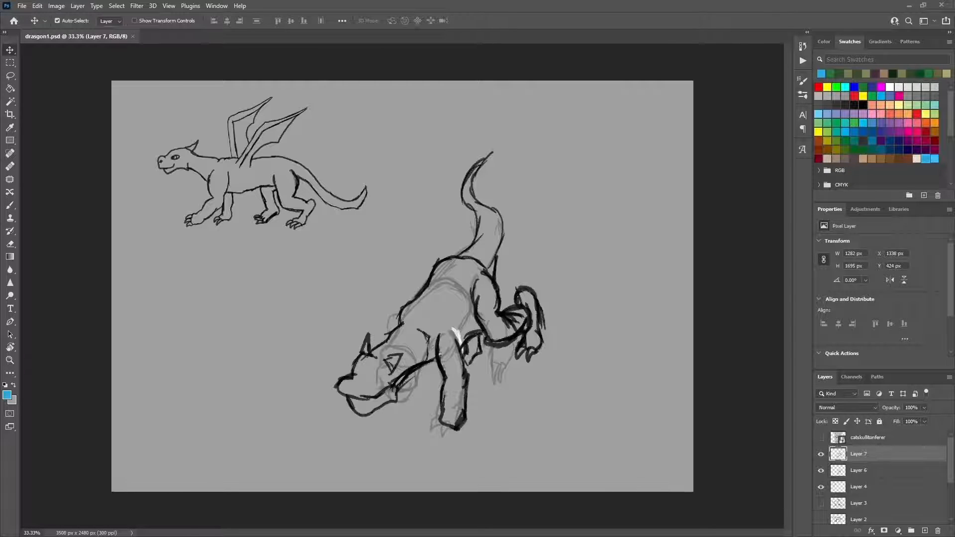
Step: Restore the default black brush colour, add the short far foreleg behind the jaw and touch up the back line
key(d)
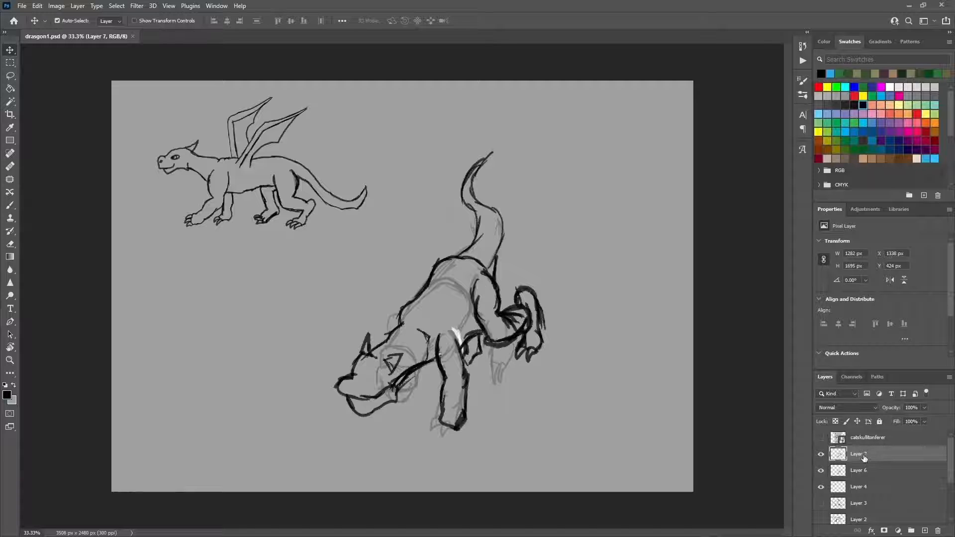
key(b)
mouse_move(460, 351)
mouse_down()
mouse_move(443, 387)
mouse_move(416, 375)
mouse_move(408, 400)
mouse_up()
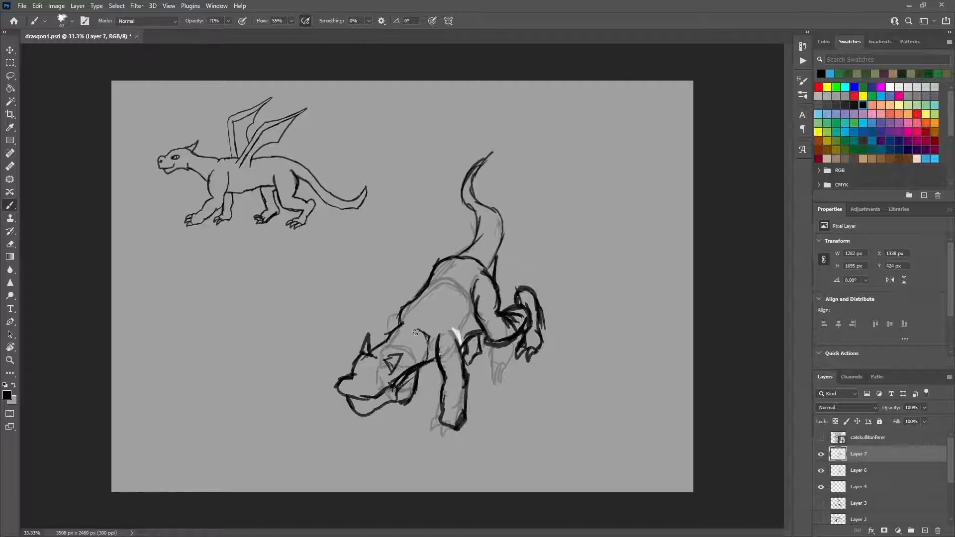
drag(401, 326, 422, 287)
Step: Add a new layer above Layer 7 and lower Layer 7's opacity to 21%
click(925, 531)
click(863, 472)
click(924, 409)
drag(924, 417, 889, 418)
Step: Hide the old Layer 6 sketch and check what Layer 4 contains by toggling its visibility
click(860, 488)
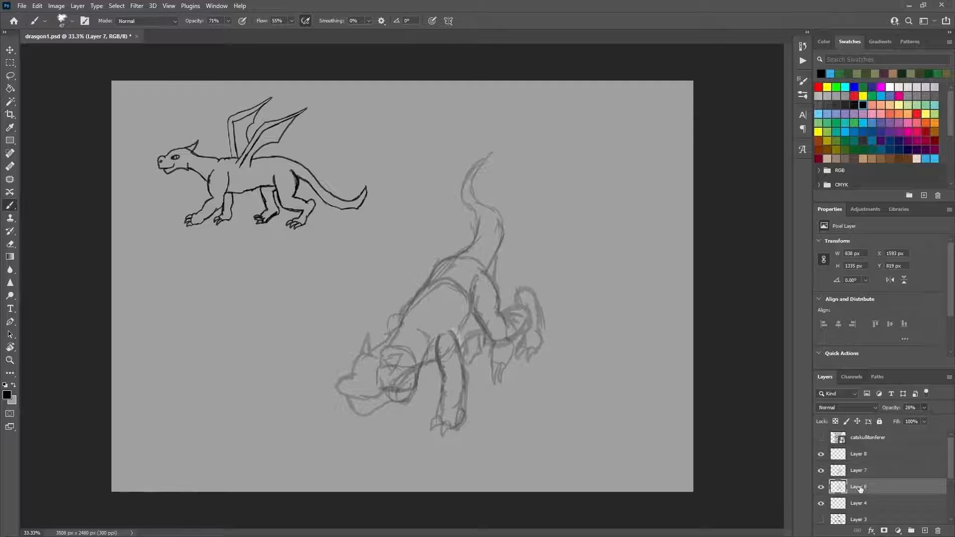
click(821, 488)
click(854, 501)
click(821, 504)
click(821, 504)
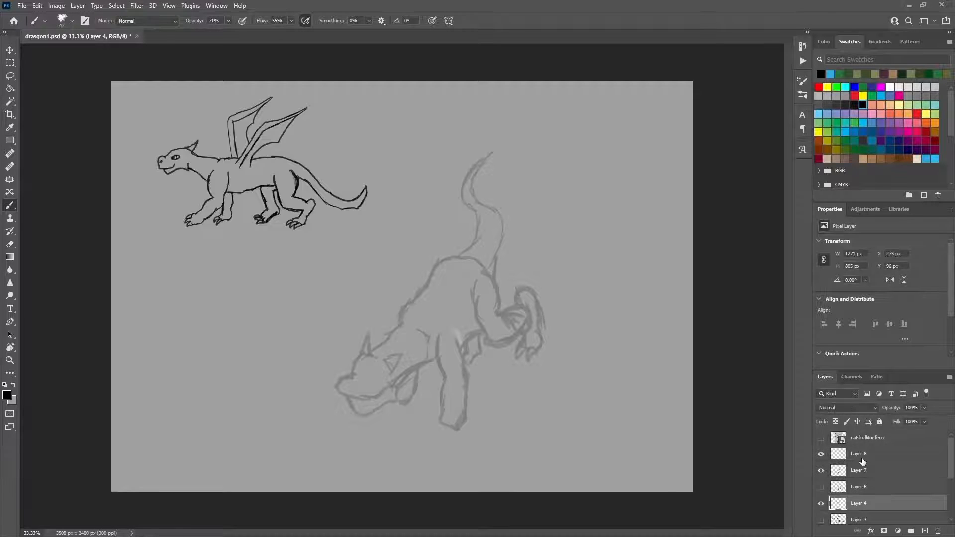
Step: On Layer 8, redraw the neck, belly, back, tail and clawed hind legs with bolder black strokes
click(863, 461)
drag(380, 346, 355, 361)
mouse_move(397, 331)
mouse_down()
mouse_move(348, 359)
mouse_move(418, 344)
mouse_move(423, 372)
mouse_move(435, 370)
mouse_move(431, 359)
mouse_move(445, 381)
mouse_move(457, 348)
mouse_up()
mouse_move(464, 369)
mouse_down()
mouse_move(469, 335)
mouse_move(485, 331)
mouse_move(448, 352)
mouse_move(481, 332)
mouse_move(476, 319)
mouse_up()
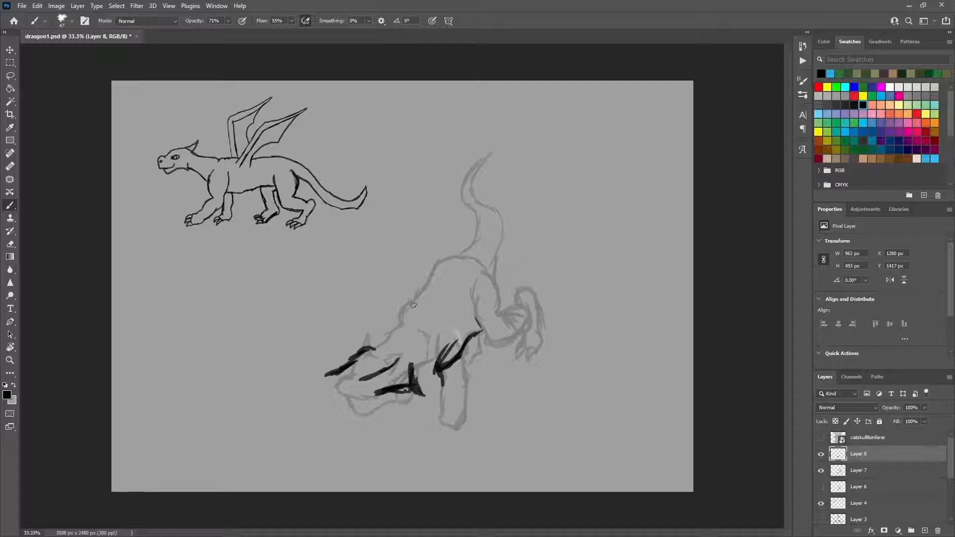
mouse_move(419, 301)
mouse_down()
mouse_move(385, 330)
mouse_move(423, 307)
mouse_move(441, 262)
mouse_move(473, 237)
mouse_move(462, 166)
mouse_move(502, 239)
mouse_move(492, 269)
mouse_move(502, 315)
mouse_move(481, 334)
mouse_move(495, 349)
mouse_move(522, 335)
mouse_move(515, 347)
mouse_move(529, 323)
mouse_move(507, 326)
mouse_move(531, 292)
mouse_move(541, 326)
mouse_move(528, 367)
mouse_move(525, 343)
mouse_move(517, 361)
mouse_move(512, 348)
mouse_move(477, 355)
mouse_move(464, 386)
mouse_move(456, 370)
mouse_move(481, 352)
mouse_up()
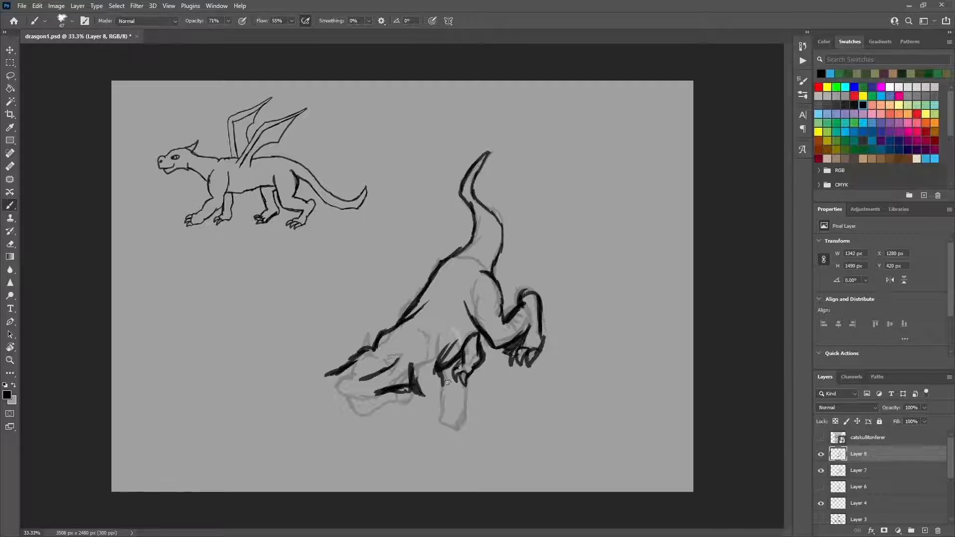
Step: Draw the near front leg bending forward, ending in a clawed paw
drag(414, 367, 427, 411)
drag(437, 373, 448, 428)
drag(429, 408, 422, 434)
drag(448, 422, 435, 446)
mouse_move(425, 432)
mouse_down()
mouse_move(406, 457)
mouse_move(421, 461)
mouse_up()
drag(424, 449, 428, 461)
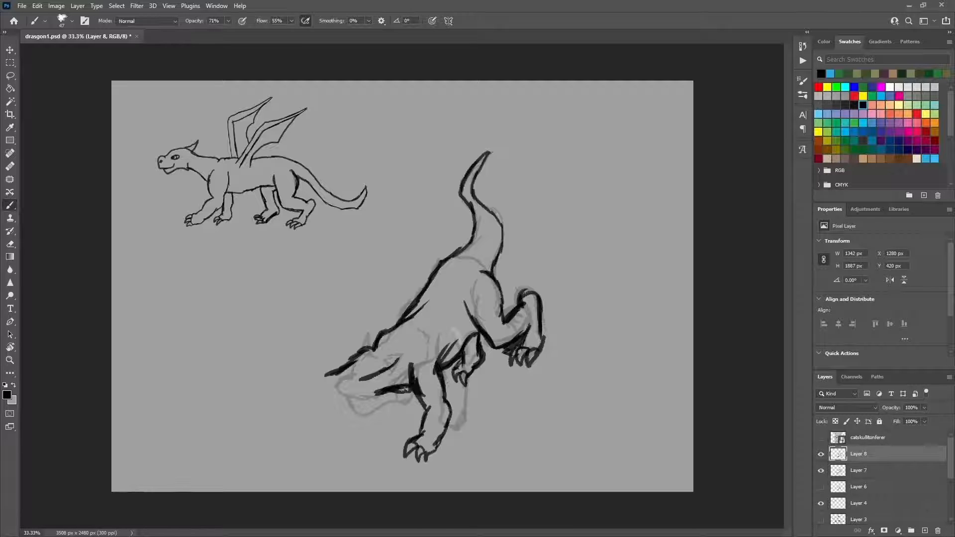
Step: Draw the lower neck line, the head with muzzle, eye and ear, and the far front leg with its paw
drag(405, 390, 359, 405)
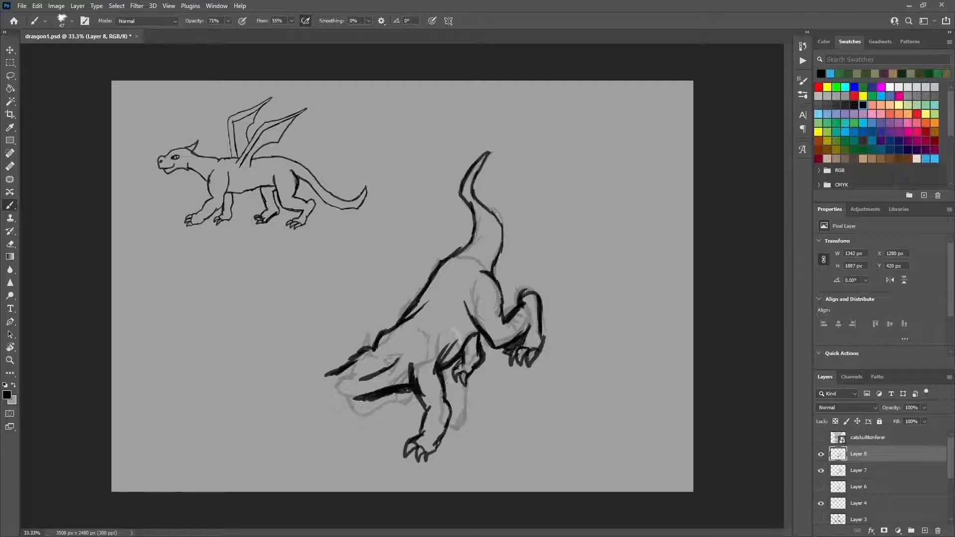
mouse_move(336, 373)
mouse_down()
mouse_move(361, 409)
mouse_move(331, 428)
mouse_move(320, 421)
mouse_move(339, 407)
mouse_move(311, 420)
mouse_move(308, 398)
mouse_move(354, 374)
mouse_move(367, 412)
mouse_move(359, 426)
mouse_up()
mouse_move(387, 369)
mouse_down()
mouse_move(360, 377)
mouse_move(340, 368)
mouse_move(374, 377)
mouse_move(385, 426)
mouse_move(363, 438)
mouse_move(369, 427)
mouse_move(377, 437)
mouse_up()
drag(374, 406, 370, 426)
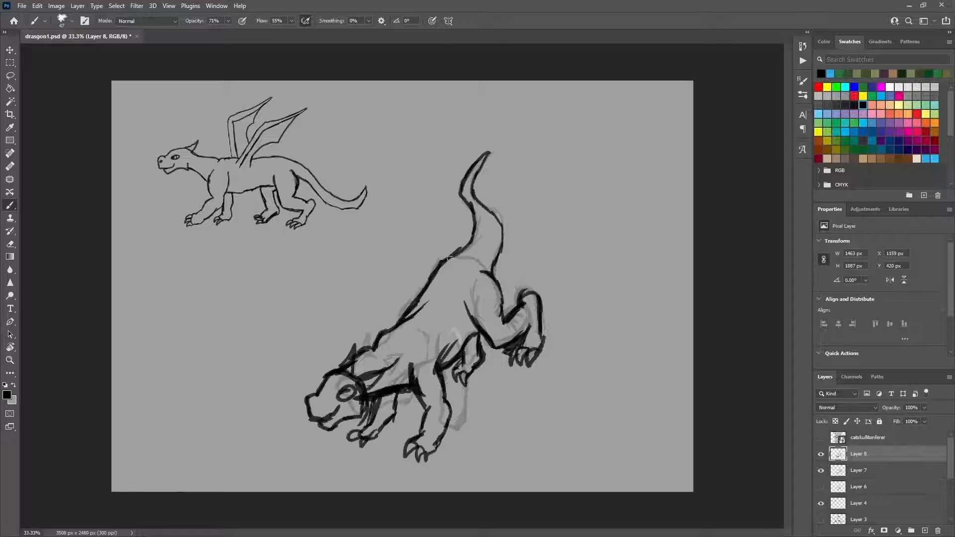
Step: Draw a narrow raised wing rising from the shoulder above the back
mouse_move(412, 323)
mouse_down()
mouse_move(386, 293)
mouse_move(419, 315)
mouse_move(380, 264)
mouse_up()
mouse_move(386, 279)
mouse_down()
mouse_move(382, 234)
mouse_move(384, 272)
mouse_up()
mouse_move(393, 303)
mouse_down()
mouse_move(372, 275)
mouse_move(378, 207)
mouse_up()
drag(424, 299, 399, 254)
mouse_move(402, 255)
mouse_down()
mouse_move(387, 200)
mouse_move(375, 230)
mouse_up()
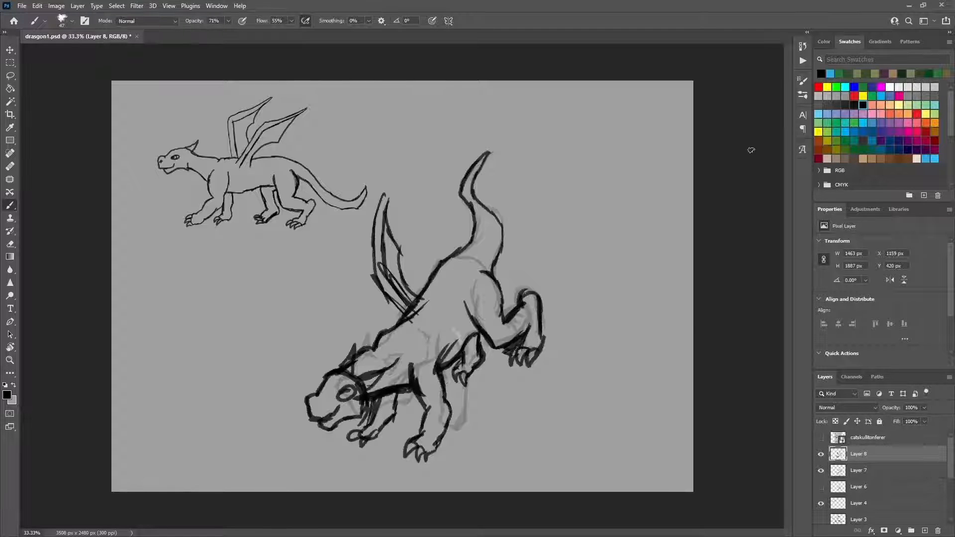
Step: Fade Layer 8 to 21% opacity and hide Layer 7 to leave one faint guide sketch
click(10, 50)
click(522, 308)
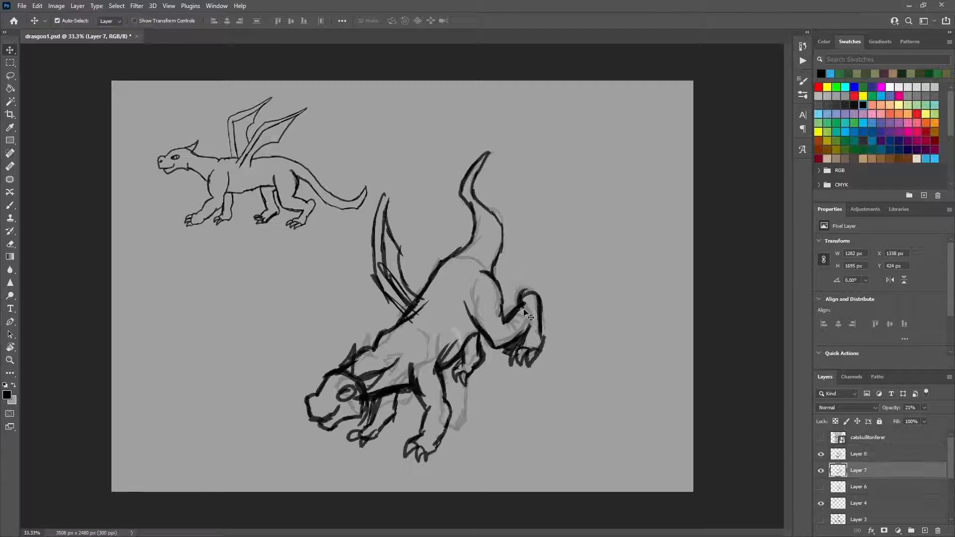
click(876, 454)
click(892, 421)
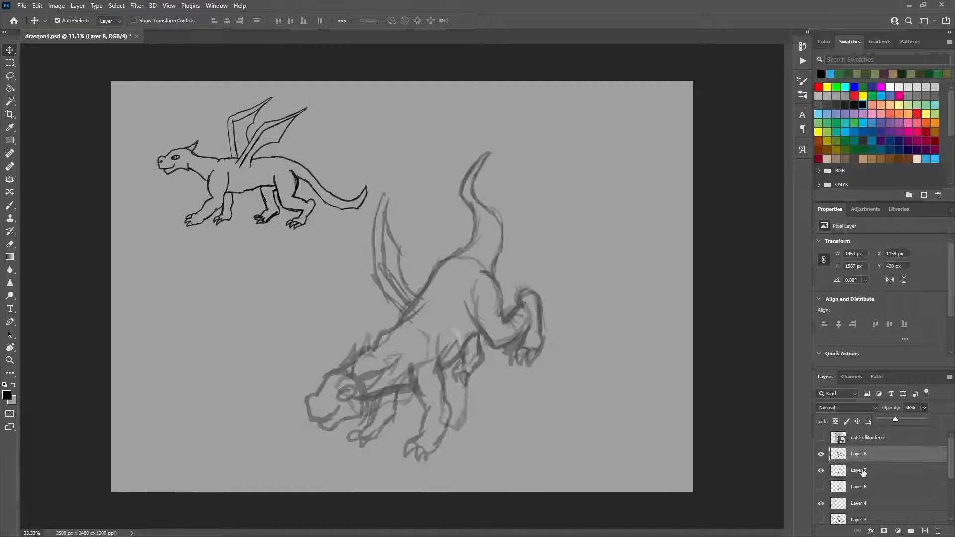
click(821, 470)
drag(913, 418, 909, 419)
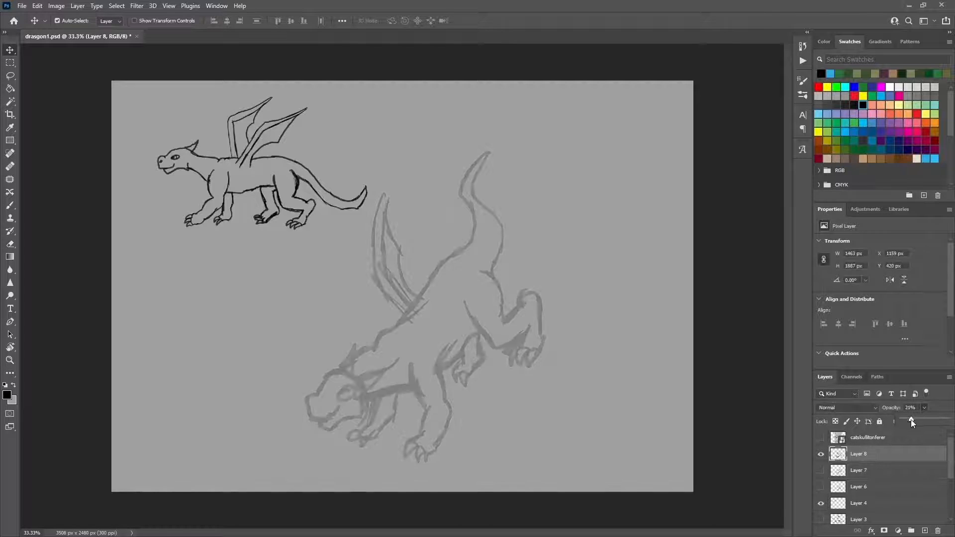
click(492, 313)
scroll(867, 498, up, 4)
click(860, 455)
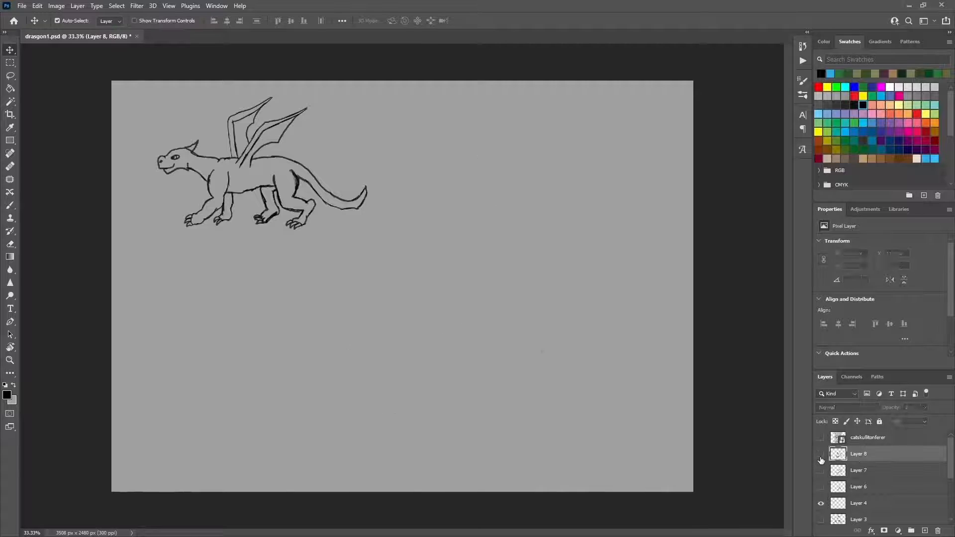
Step: On a new layer, ink the back line, wing base and head with eye, nostril, mouth and pointed ears
click(10, 205)
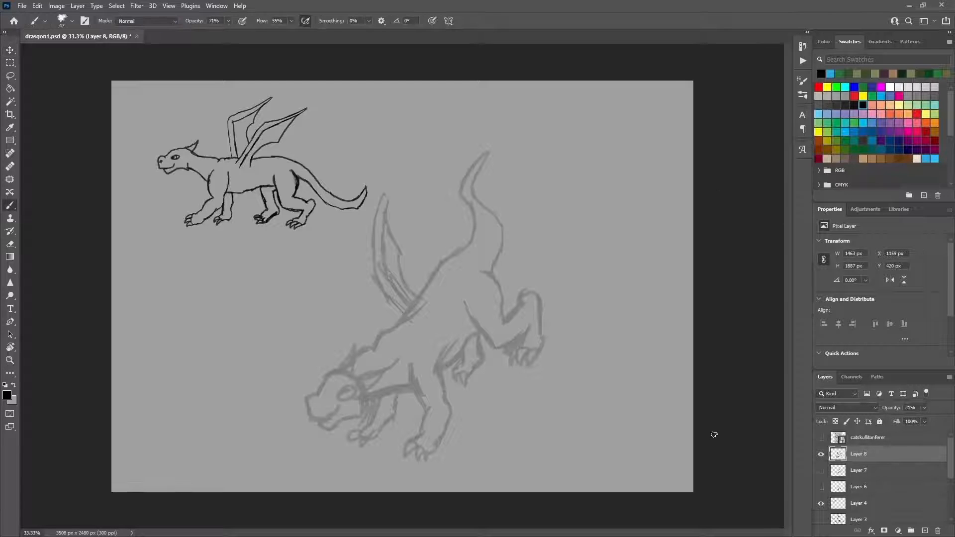
click(925, 531)
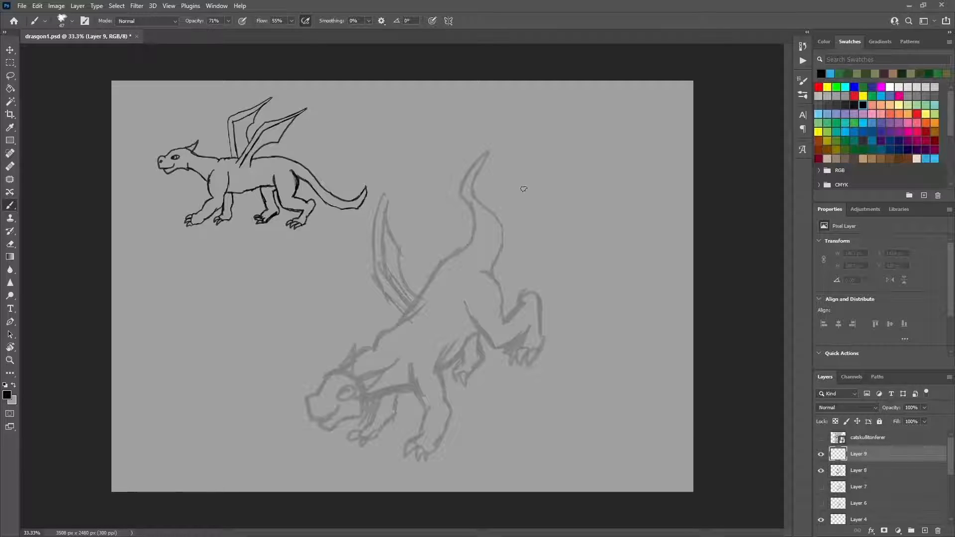
mouse_move(476, 255)
mouse_down()
mouse_move(448, 263)
mouse_move(379, 342)
mouse_up()
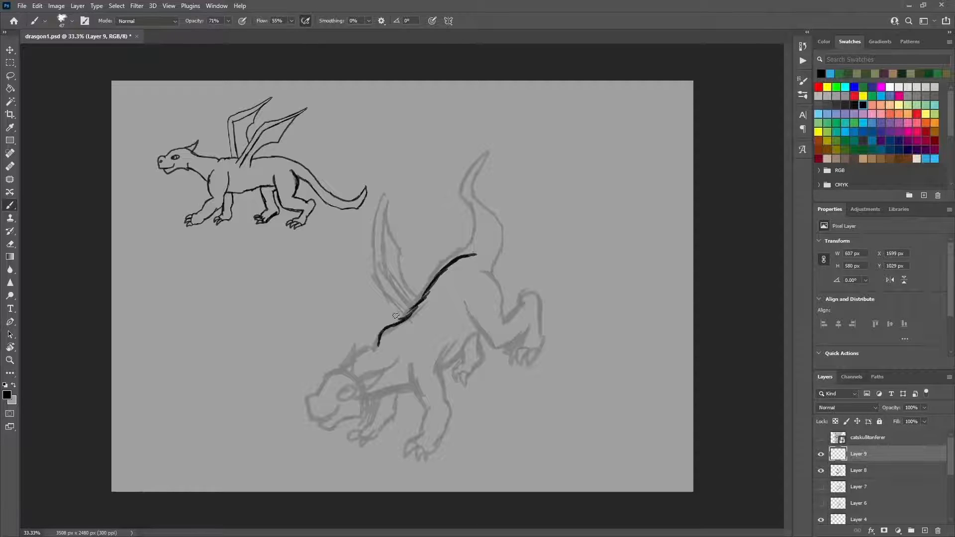
mouse_move(390, 296)
mouse_down()
mouse_move(409, 316)
mouse_move(351, 362)
mouse_move(323, 367)
mouse_move(296, 412)
mouse_move(317, 419)
mouse_move(335, 403)
mouse_move(323, 411)
mouse_move(333, 380)
mouse_up()
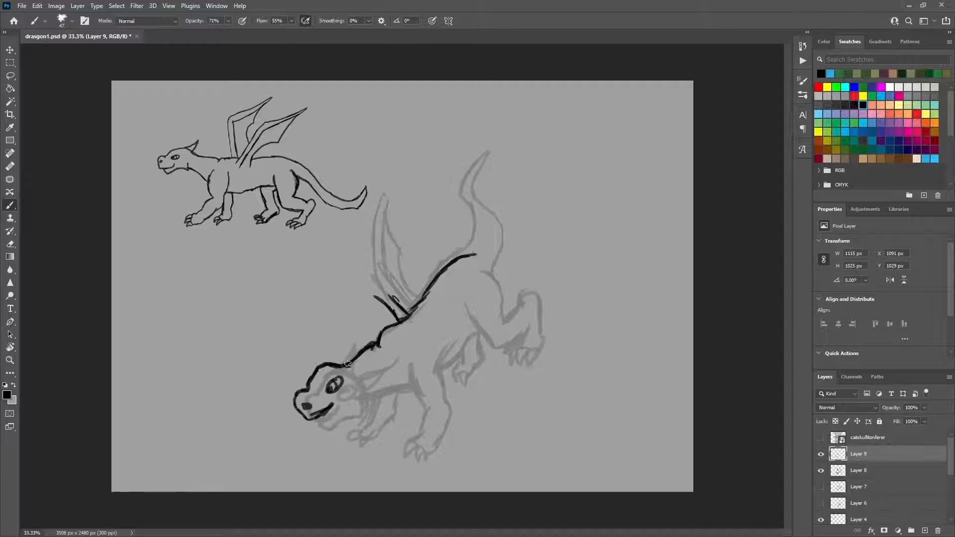
drag(331, 346, 345, 373)
drag(355, 378, 358, 371)
Step: Ink the jaw, lower neck, top of the front leg, belly and both edges of the hind thigh
mouse_move(312, 417)
mouse_down()
mouse_move(341, 419)
mouse_move(395, 394)
mouse_move(426, 398)
mouse_move(409, 371)
mouse_move(445, 395)
mouse_move(459, 365)
mouse_move(497, 330)
mouse_up()
mouse_move(501, 278)
mouse_down()
mouse_move(509, 330)
mouse_move(479, 302)
mouse_move(491, 354)
mouse_up()
drag(482, 308, 500, 358)
mouse_move(500, 277)
mouse_down()
mouse_move(521, 318)
mouse_move(510, 294)
mouse_move(502, 351)
mouse_up()
Step: Sample the grey canvas colour and paint over the surplus strokes along the inner thigh
alt+click(472, 326)
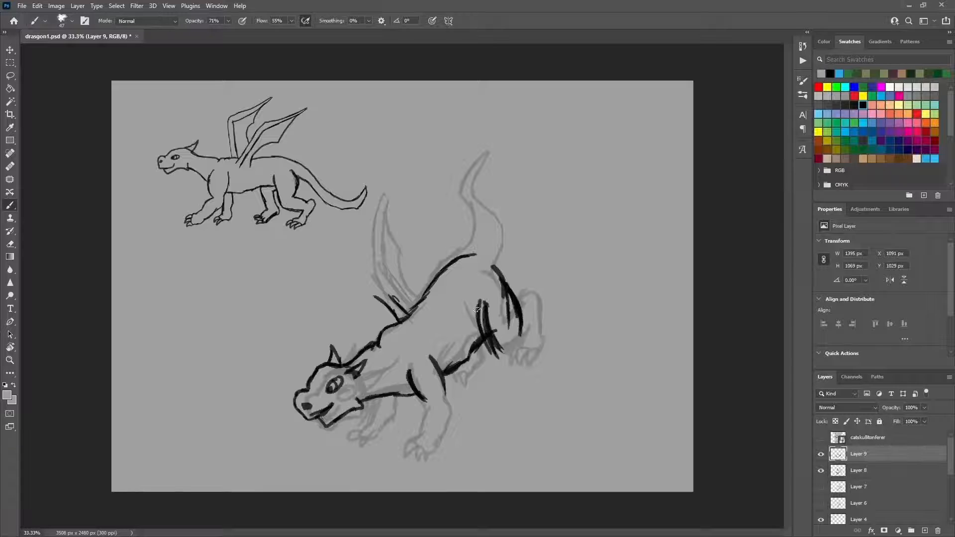
drag(481, 301, 481, 335)
drag(480, 300, 494, 360)
Step: Sample a dark line colour and draw the near hind leg's shank extending backward to a clawed foot
alt+click(494, 341)
mouse_move(486, 304)
mouse_down()
mouse_move(500, 377)
mouse_move(553, 320)
mouse_up()
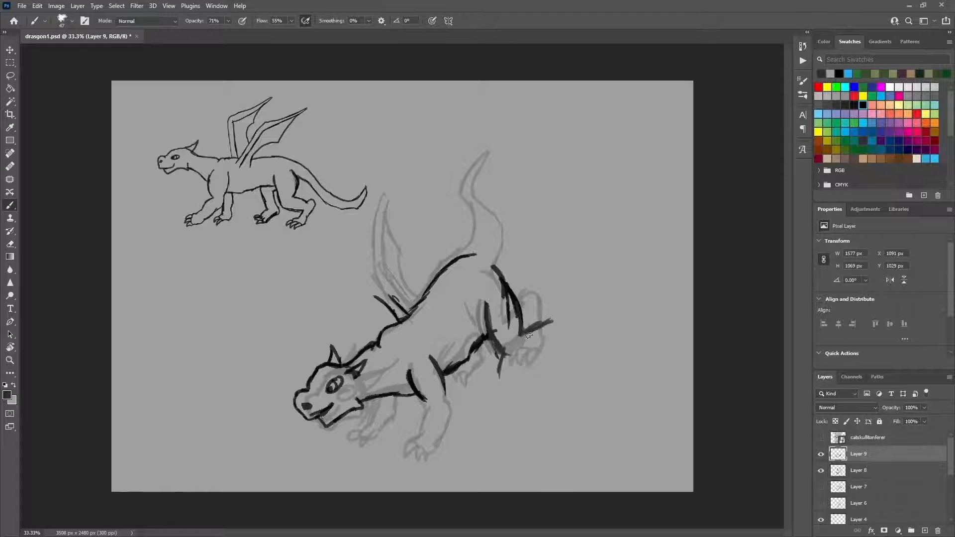
mouse_move(513, 360)
mouse_down()
mouse_move(535, 363)
mouse_move(564, 338)
mouse_move(552, 318)
mouse_move(563, 307)
mouse_move(576, 321)
mouse_move(577, 346)
mouse_move(551, 364)
mouse_move(567, 374)
mouse_move(550, 365)
mouse_up()
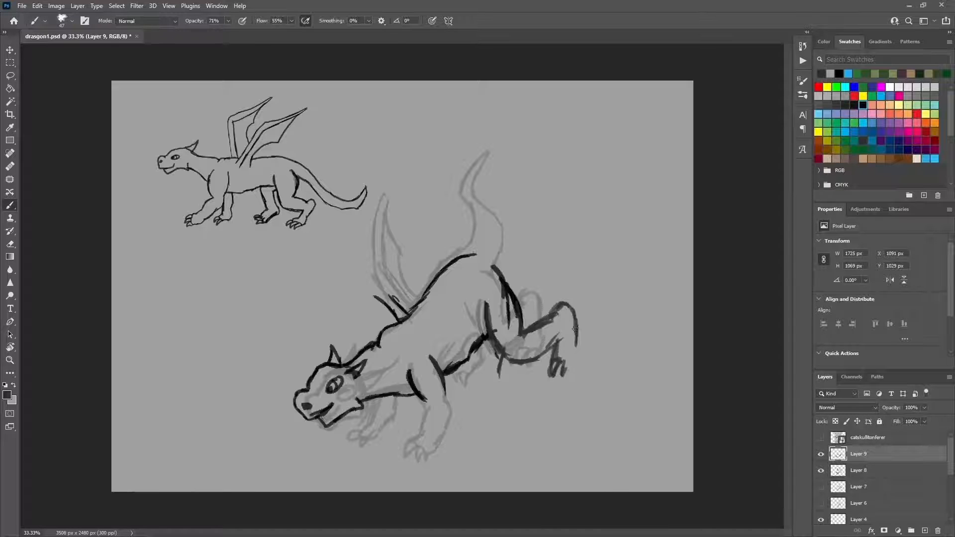
mouse_move(579, 326)
mouse_down()
mouse_move(580, 369)
mouse_move(563, 380)
mouse_move(580, 361)
mouse_move(552, 343)
mouse_move(577, 323)
mouse_move(522, 329)
mouse_move(520, 358)
mouse_move(504, 344)
mouse_up()
Step: Draw the far hind paw, the near front leg with its paw, and the far front leg with claws
mouse_move(487, 377)
mouse_down()
mouse_move(480, 347)
mouse_move(485, 373)
mouse_move(462, 394)
mouse_move(453, 376)
mouse_up()
mouse_move(439, 383)
mouse_down()
mouse_move(451, 404)
mouse_move(429, 431)
mouse_move(414, 421)
mouse_move(391, 453)
mouse_move(426, 451)
mouse_move(451, 420)
mouse_move(434, 442)
mouse_up()
mouse_move(377, 414)
mouse_down()
mouse_move(353, 430)
mouse_move(382, 423)
mouse_move(390, 402)
mouse_move(385, 421)
mouse_up()
mouse_move(368, 401)
mouse_down()
mouse_move(366, 419)
mouse_move(349, 424)
mouse_up()
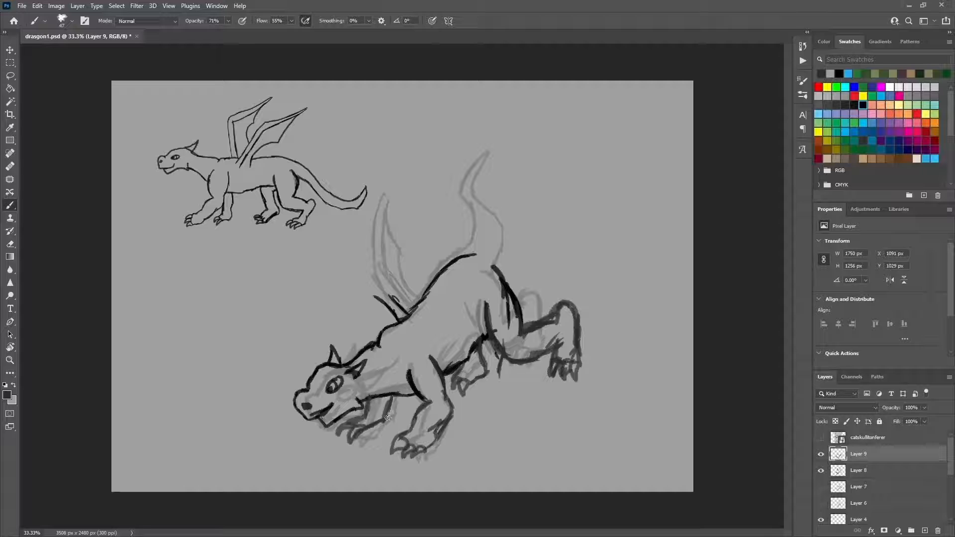
Step: Draw the far wing raised behind the shoulders and the long tail curving upward from the rump
mouse_move(408, 313)
mouse_down()
mouse_move(384, 287)
mouse_move(385, 297)
mouse_move(364, 288)
mouse_move(340, 239)
mouse_up()
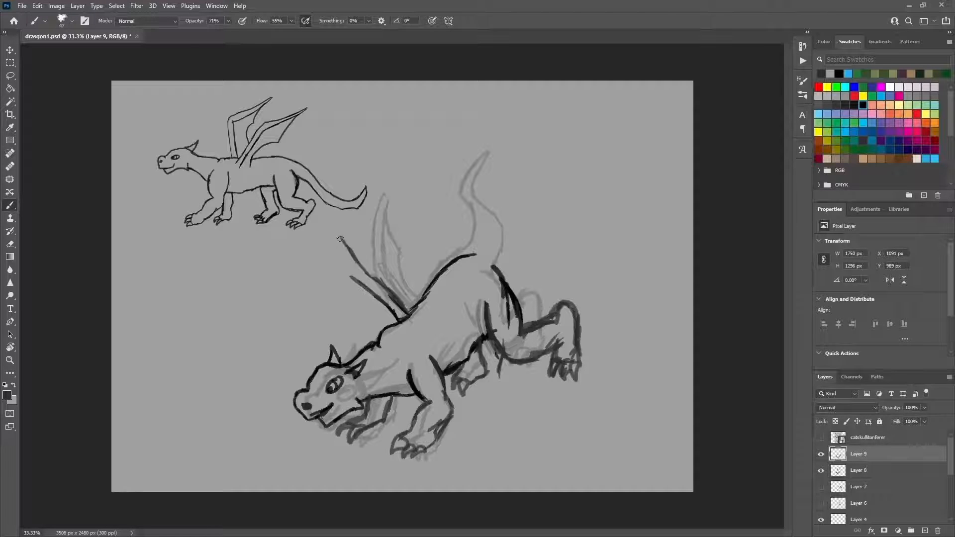
mouse_move(358, 281)
mouse_down()
mouse_move(334, 226)
mouse_move(364, 255)
mouse_up()
drag(423, 300, 349, 233)
mouse_move(471, 257)
mouse_down()
mouse_move(511, 210)
mouse_move(508, 147)
mouse_move(534, 198)
mouse_move(512, 230)
mouse_up()
drag(515, 229, 499, 268)
Step: Draw the near wing hanging down across the flank, with its pointed tip and scalloped edge beneath the hind leg
drag(434, 336, 522, 411)
drag(481, 383, 542, 398)
drag(505, 405, 561, 404)
drag(456, 324, 506, 364)
mouse_move(502, 362)
mouse_down()
mouse_move(548, 382)
mouse_move(566, 404)
mouse_up()
mouse_move(566, 405)
mouse_down()
mouse_move(539, 410)
mouse_move(569, 407)
mouse_up()
drag(567, 408, 525, 410)
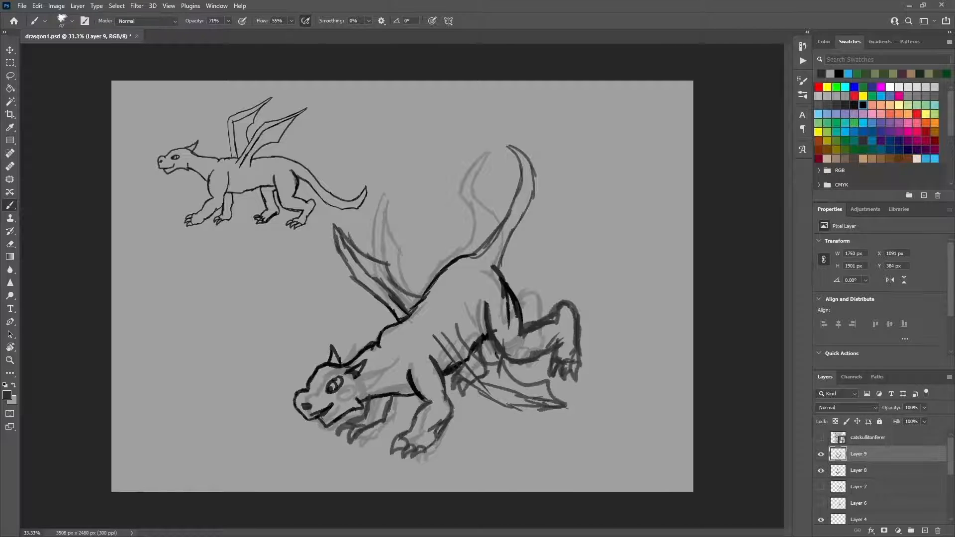
Step: Hide Layer 8, fade Layer 9 to 22% opacity and add a new layer above it for cleaner lines
click(821, 470)
drag(925, 408, 890, 417)
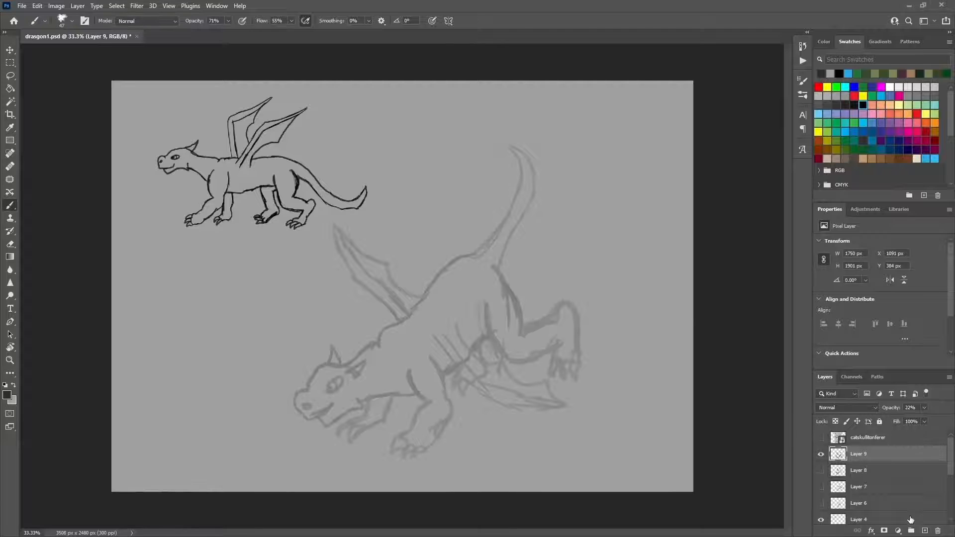
click(925, 531)
click(460, 276)
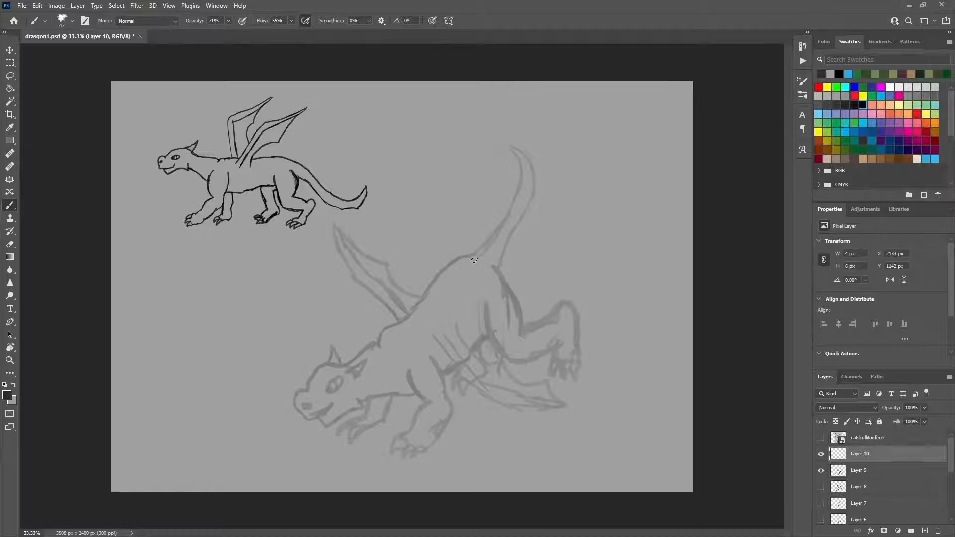
Step: Reduce the brush size to 29 px and draw both front legs with clawed paws and the lower neck line
right_click(475, 359)
drag(542, 382, 537, 382)
mouse_move(432, 359)
mouse_down()
mouse_move(434, 359)
mouse_move(418, 390)
mouse_move(411, 366)
mouse_move(428, 409)
mouse_move(419, 422)
mouse_move(456, 410)
mouse_move(447, 395)
mouse_move(457, 412)
mouse_move(442, 442)
mouse_move(426, 450)
mouse_move(421, 429)
mouse_move(409, 437)
mouse_move(401, 452)
mouse_move(417, 446)
mouse_move(410, 458)
mouse_move(422, 451)
mouse_move(420, 459)
mouse_move(429, 449)
mouse_move(403, 399)
mouse_move(423, 398)
mouse_move(409, 426)
mouse_move(397, 397)
mouse_move(383, 428)
mouse_move(384, 419)
mouse_move(395, 440)
mouse_move(409, 395)
mouse_move(388, 400)
mouse_up()
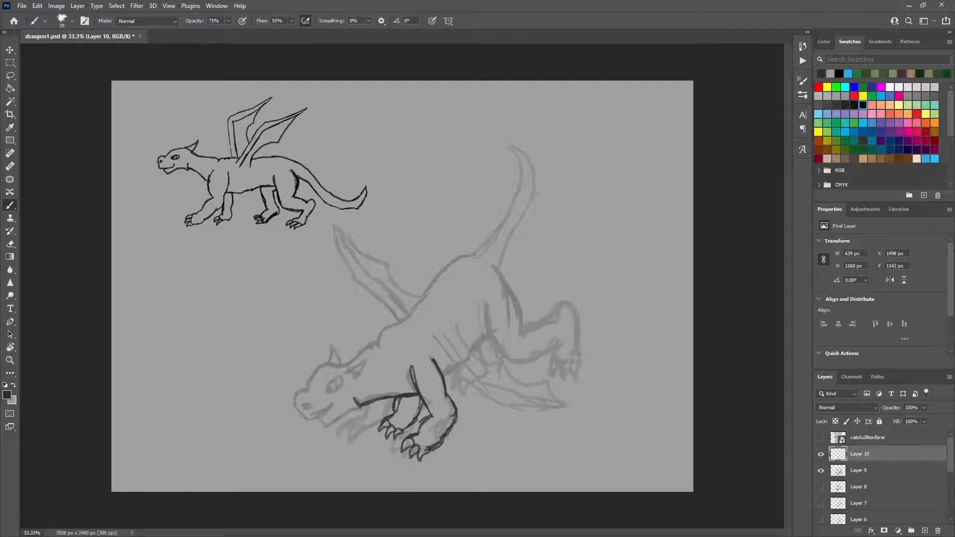
Step: Draw the jaw, face, horn and ear, then continue the line along the back into a hooked tail
mouse_move(361, 409)
mouse_down()
mouse_move(317, 420)
mouse_move(340, 407)
mouse_move(327, 423)
mouse_move(301, 398)
mouse_up()
mouse_move(327, 366)
mouse_down()
mouse_move(332, 391)
mouse_move(345, 376)
mouse_move(338, 349)
mouse_move(356, 374)
mouse_move(386, 329)
mouse_move(520, 215)
mouse_move(521, 154)
mouse_move(507, 160)
mouse_move(522, 168)
mouse_move(493, 165)
mouse_move(524, 153)
mouse_move(543, 177)
mouse_move(509, 284)
mouse_up()
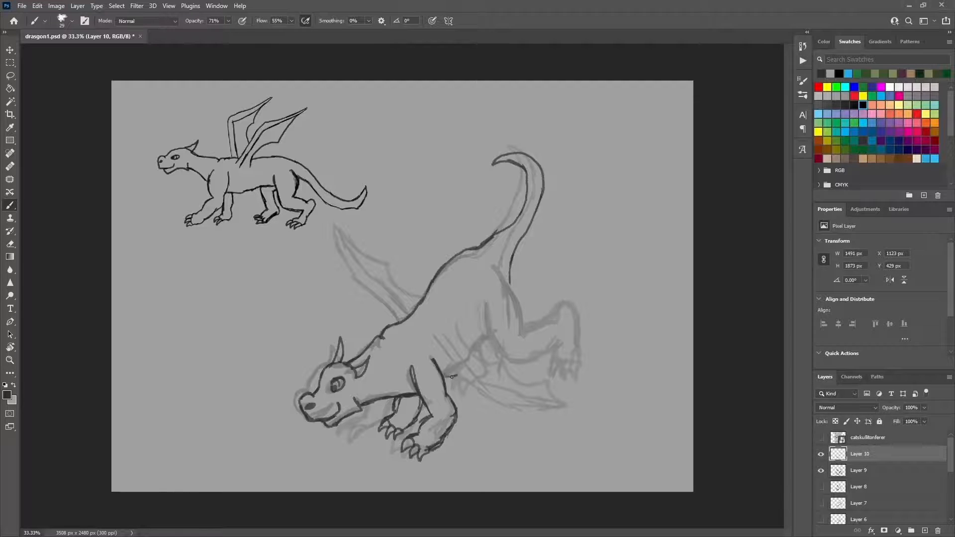
Step: Draw the belly, the near hind thigh and the lowered near wing with a curved flank line
mouse_move(456, 372)
mouse_down()
mouse_move(501, 337)
mouse_move(503, 344)
mouse_move(488, 307)
mouse_up()
drag(497, 261, 524, 319)
mouse_move(516, 285)
mouse_down()
mouse_move(522, 332)
mouse_move(504, 360)
mouse_move(540, 355)
mouse_up()
mouse_move(451, 361)
mouse_down()
mouse_move(437, 347)
mouse_move(457, 353)
mouse_move(434, 342)
mouse_move(466, 381)
mouse_move(551, 411)
mouse_move(452, 319)
mouse_up()
Step: Sample the grey canvas colour and paint over the surplus lines inside the near wing
alt+click(488, 364)
drag(477, 355, 473, 362)
alt+click(495, 374)
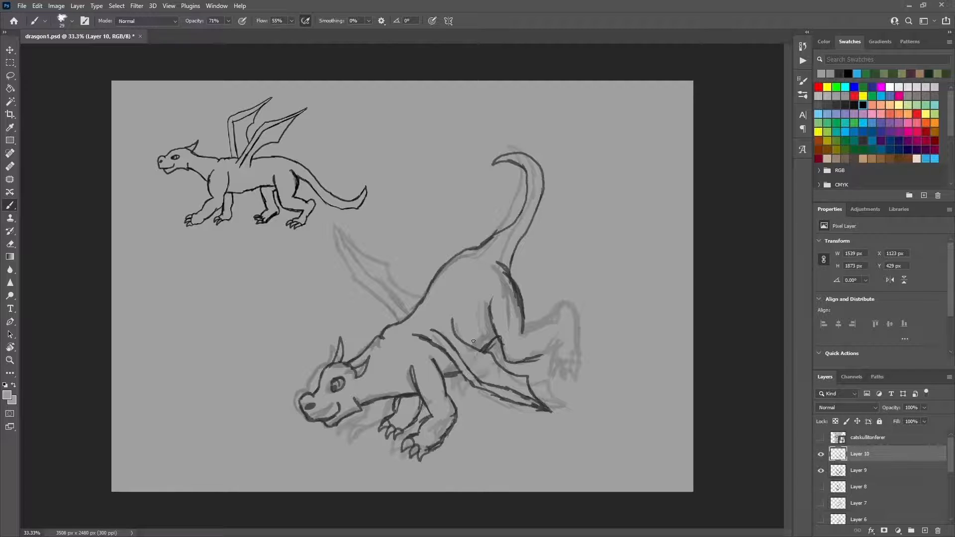
Step: Restore the black foreground colour and draw the far hind leg, the near hind shank and its clawed foot
key(d)
mouse_move(538, 320)
mouse_down()
mouse_move(564, 313)
mouse_move(566, 302)
mouse_move(530, 299)
mouse_up()
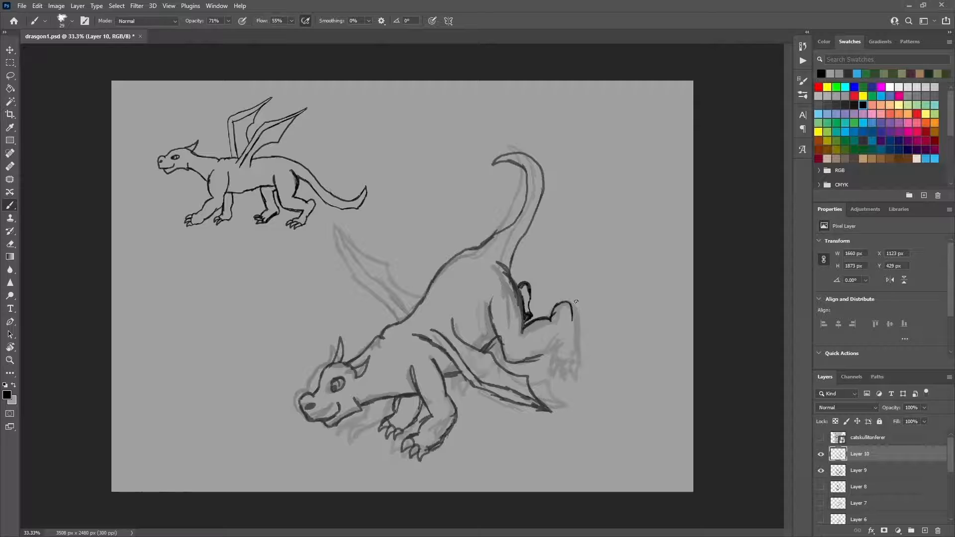
mouse_move(572, 309)
mouse_down()
mouse_move(575, 345)
mouse_move(549, 366)
mouse_move(562, 378)
mouse_up()
drag(562, 378, 571, 361)
mouse_move(570, 361)
mouse_down()
mouse_move(575, 380)
mouse_move(583, 361)
mouse_up()
drag(582, 361, 572, 309)
Step: Draw the raised far wing with its scalloped edge and hide the faded Layer 9 sketch
mouse_move(402, 323)
mouse_down()
mouse_move(391, 297)
mouse_move(362, 282)
mouse_move(370, 273)
mouse_move(341, 230)
mouse_move(351, 273)
mouse_move(377, 296)
mouse_up()
drag(338, 224, 427, 295)
drag(393, 278, 413, 293)
click(821, 471)
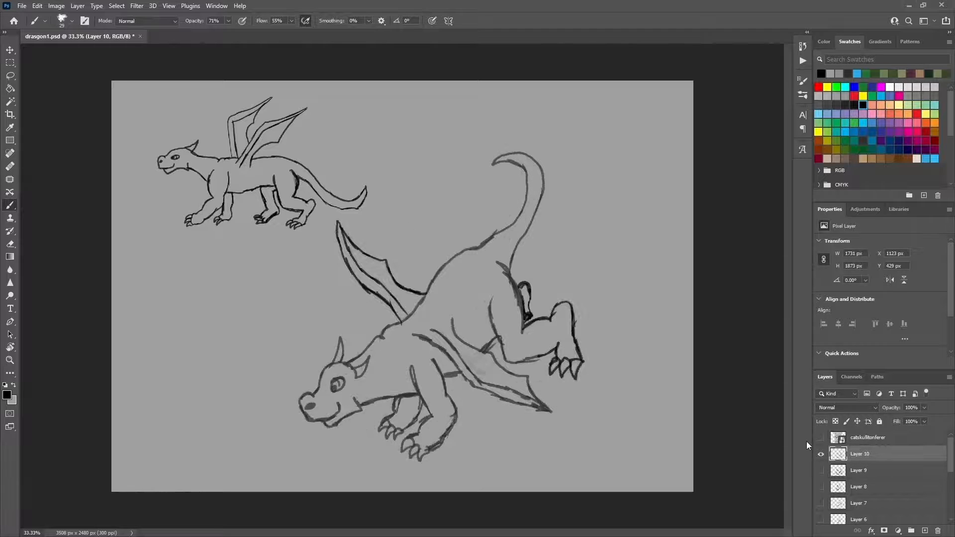
Step: Rotate the Layer 10 dragon about 4.7° clockwise and move it slightly to the right on the canvas
click(15, 49)
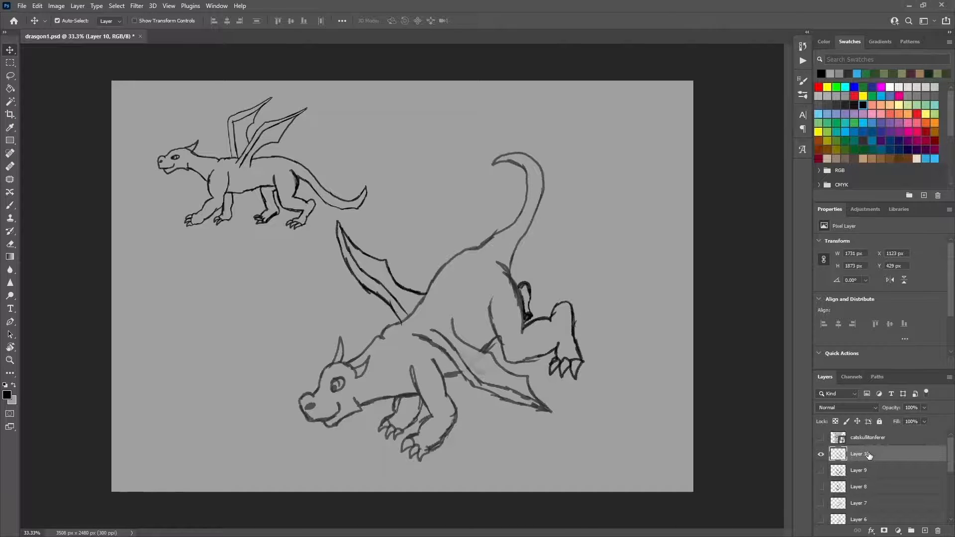
key(ctrl+t)
drag(612, 149, 627, 143)
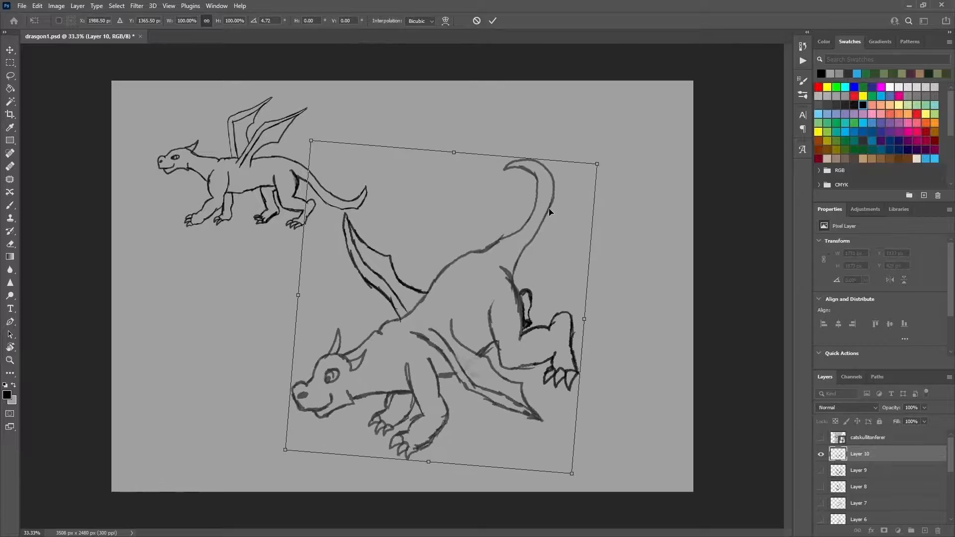
drag(553, 212, 578, 208)
key(Return)
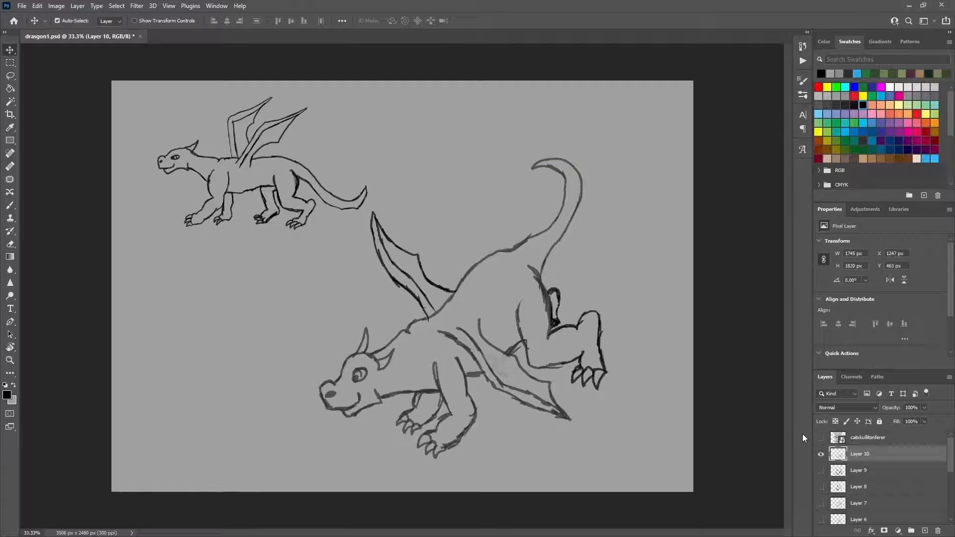
Step: Add a new layer above Layer 10 and thicken the shadowed lines of the front legs and lower chest in black
click(925, 531)
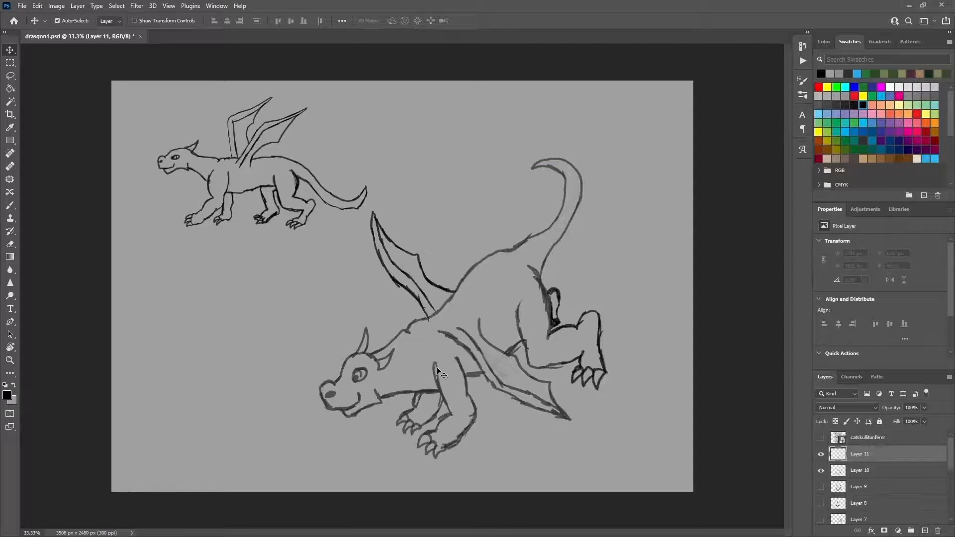
click(12, 204)
drag(433, 365, 449, 412)
drag(464, 375, 465, 379)
mouse_move(449, 414)
mouse_down()
mouse_move(432, 386)
mouse_move(454, 413)
mouse_move(442, 422)
mouse_move(413, 409)
mouse_up()
mouse_move(464, 368)
mouse_down()
mouse_move(468, 391)
mouse_move(465, 377)
mouse_up()
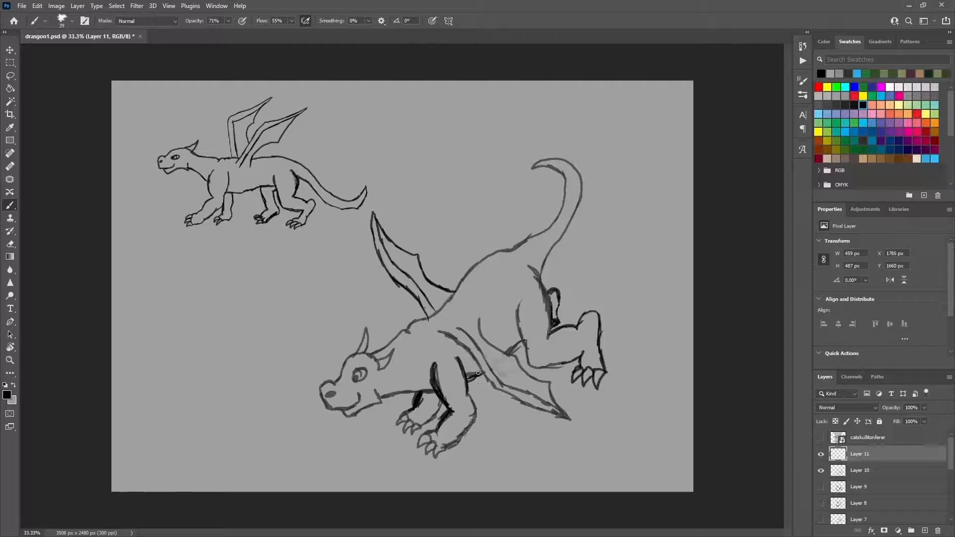
Step: Thicken the black lines along the near hind thigh, the groin and the flank curve
drag(518, 340, 508, 353)
mouse_move(520, 334)
mouse_down()
mouse_move(508, 353)
mouse_move(518, 342)
mouse_up()
alt+click(523, 379)
click(865, 105)
mouse_move(519, 307)
mouse_down()
mouse_move(524, 349)
mouse_move(519, 323)
mouse_up()
mouse_move(523, 345)
mouse_down()
mouse_move(532, 366)
mouse_move(478, 320)
mouse_move(498, 348)
mouse_up()
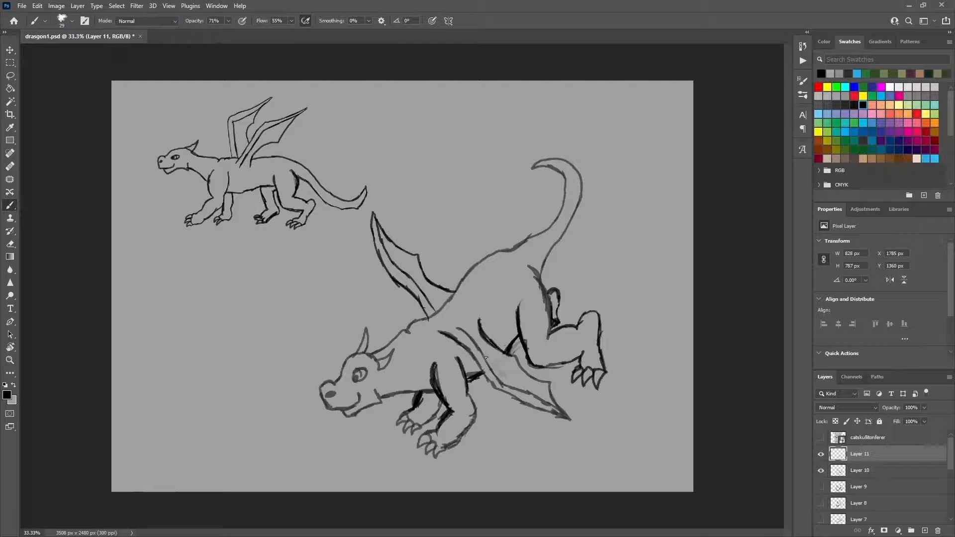
Step: Add a new empty layer directly beneath the Layer 10 line art
click(925, 531)
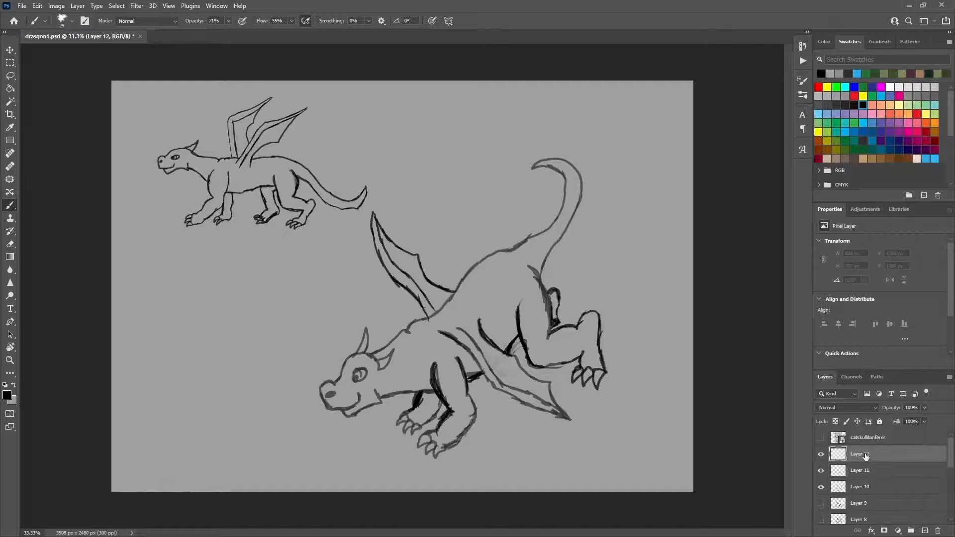
right_click(587, 385)
drag(657, 380, 667, 379)
mouse_move(572, 386)
mouse_down()
mouse_move(586, 388)
mouse_move(524, 368)
mouse_move(549, 365)
mouse_up()
mouse_move(486, 404)
mouse_down()
mouse_move(508, 398)
mouse_move(522, 413)
mouse_move(565, 423)
mouse_up()
key(ctrl+z)
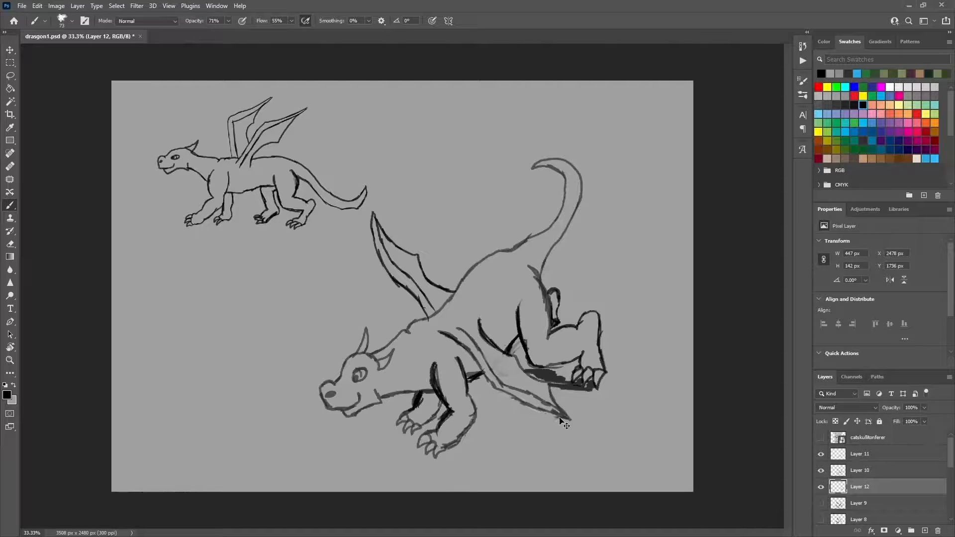
key(ctrl+z)
Step: Add a layer beneath Layer 12 and brush a grey ground shadow under the dragon with a 117 px brush
click(925, 531)
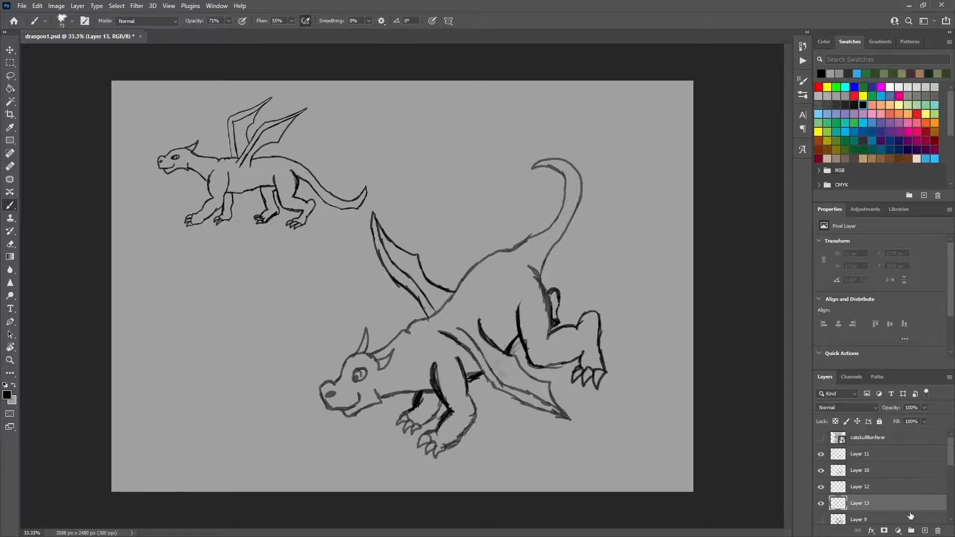
click(845, 96)
right_click(533, 359)
drag(607, 383, 613, 383)
drag(481, 353, 498, 368)
mouse_move(477, 417)
mouse_down()
mouse_move(447, 434)
mouse_move(374, 440)
mouse_up()
mouse_move(418, 440)
mouse_down()
mouse_move(528, 419)
mouse_move(554, 394)
mouse_move(598, 391)
mouse_move(579, 378)
mouse_move(514, 385)
mouse_move(583, 359)
mouse_move(568, 330)
mouse_move(630, 327)
mouse_move(644, 307)
mouse_up()
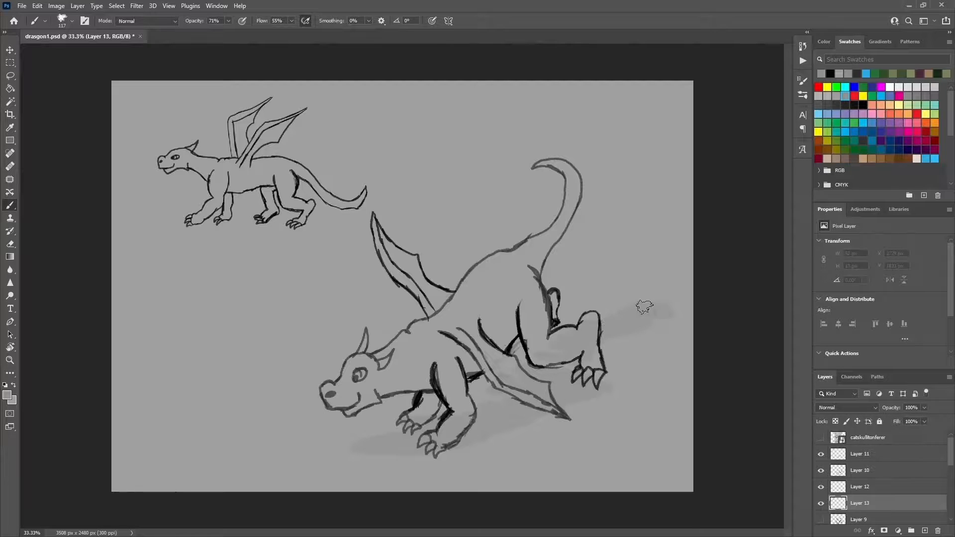
Step: Repaint the ground shadow in a darker grey and set Layer 13's opacity to 62%
click(828, 105)
mouse_move(591, 333)
mouse_down()
mouse_move(662, 298)
mouse_move(642, 303)
mouse_up()
mouse_move(559, 381)
mouse_down()
mouse_move(583, 372)
mouse_move(542, 393)
mouse_move(550, 395)
mouse_move(526, 371)
mouse_move(592, 380)
mouse_move(531, 383)
mouse_move(514, 404)
mouse_move(521, 407)
mouse_move(501, 387)
mouse_move(523, 407)
mouse_move(481, 410)
mouse_move(492, 430)
mouse_move(454, 448)
mouse_move(431, 408)
mouse_move(444, 423)
mouse_move(414, 452)
mouse_move(393, 440)
mouse_up()
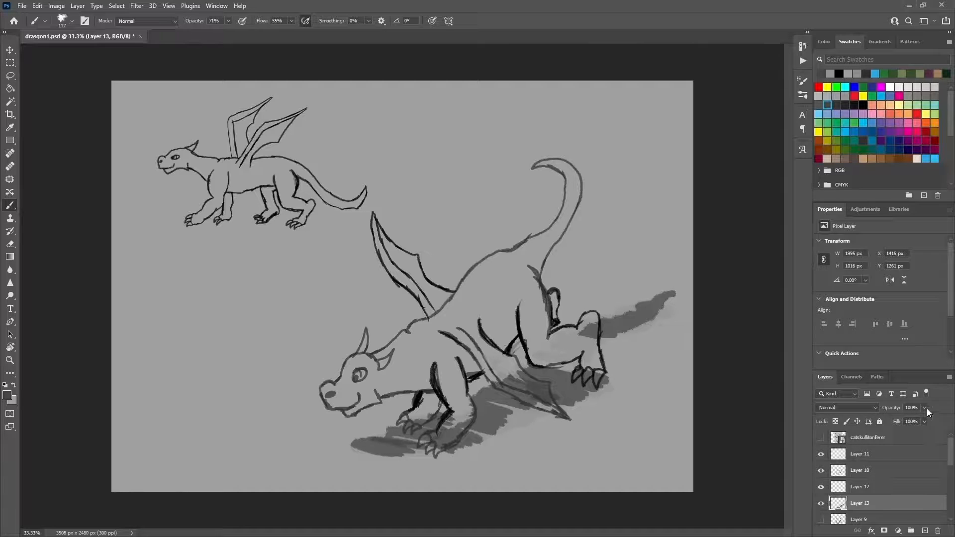
drag(924, 408, 908, 419)
Step: Erase the shadow overlapping the near wing, front legs and hind leg using a 37 px eraser
key(e)
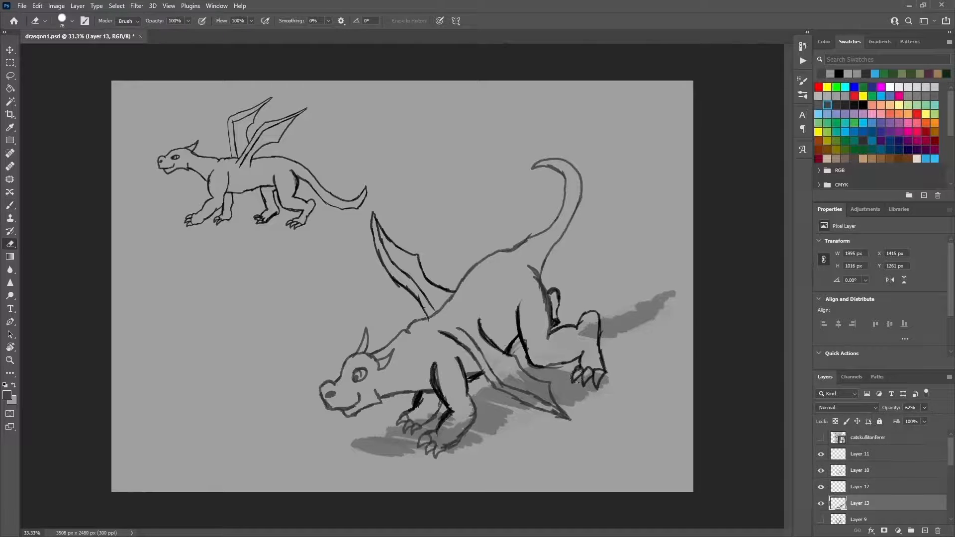
right_click(623, 300)
text(37)
key(Return)
mouse_move(531, 390)
mouse_down()
mouse_move(545, 393)
mouse_move(497, 383)
mouse_move(522, 393)
mouse_up()
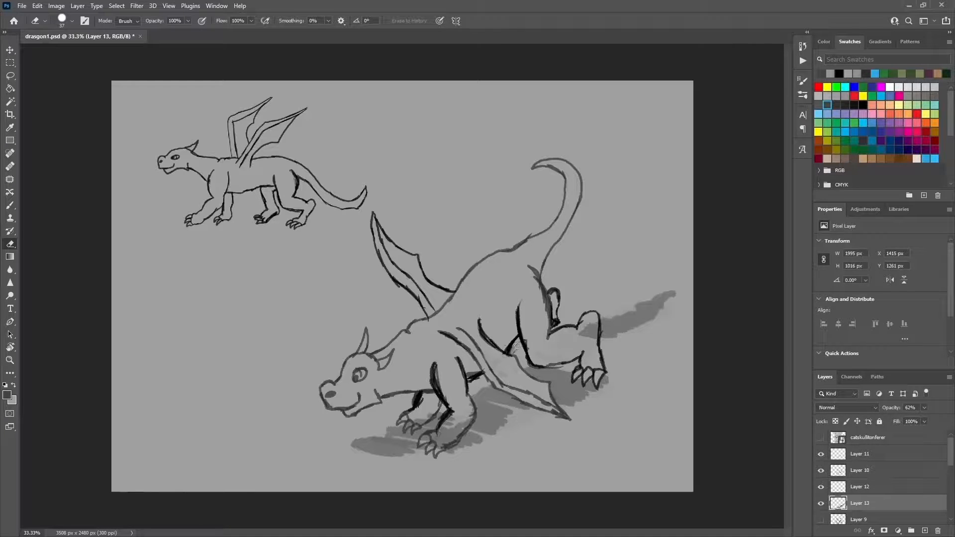
mouse_move(456, 409)
mouse_down()
mouse_move(424, 440)
mouse_move(445, 434)
mouse_move(441, 447)
mouse_move(469, 416)
mouse_move(448, 392)
mouse_move(415, 426)
mouse_up()
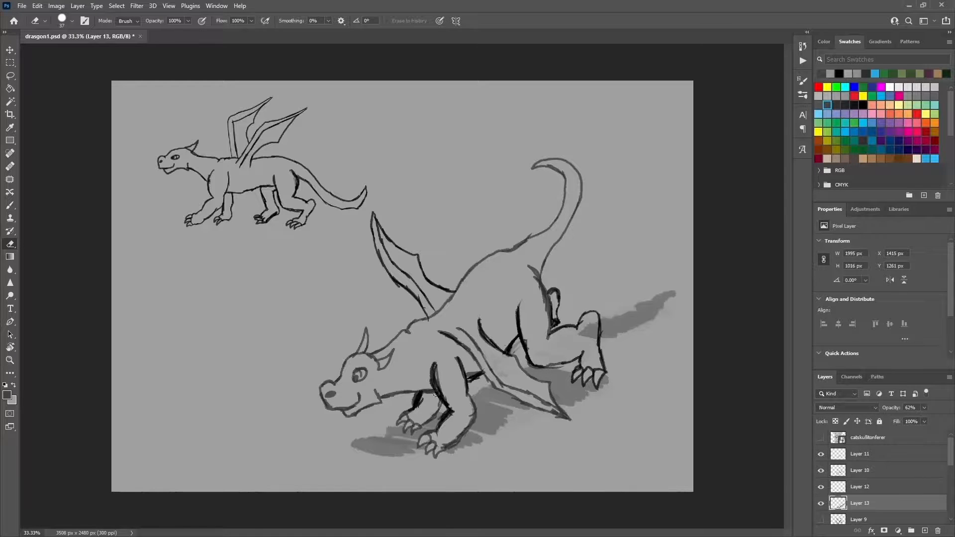
mouse_move(585, 333)
mouse_down()
mouse_move(596, 317)
mouse_move(605, 334)
mouse_up()
Step: Extend the ground shadow into an upturned tail shape and add shadow beneath the belly and behind the head
key(b)
mouse_move(574, 337)
mouse_down()
mouse_move(574, 370)
mouse_move(587, 366)
mouse_move(612, 325)
mouse_move(663, 284)
mouse_move(651, 303)
mouse_move(634, 292)
mouse_move(688, 289)
mouse_move(672, 299)
mouse_move(672, 282)
mouse_move(661, 311)
mouse_move(673, 295)
mouse_move(569, 350)
mouse_move(587, 353)
mouse_move(584, 360)
mouse_move(592, 339)
mouse_move(566, 357)
mouse_up()
click(10, 244)
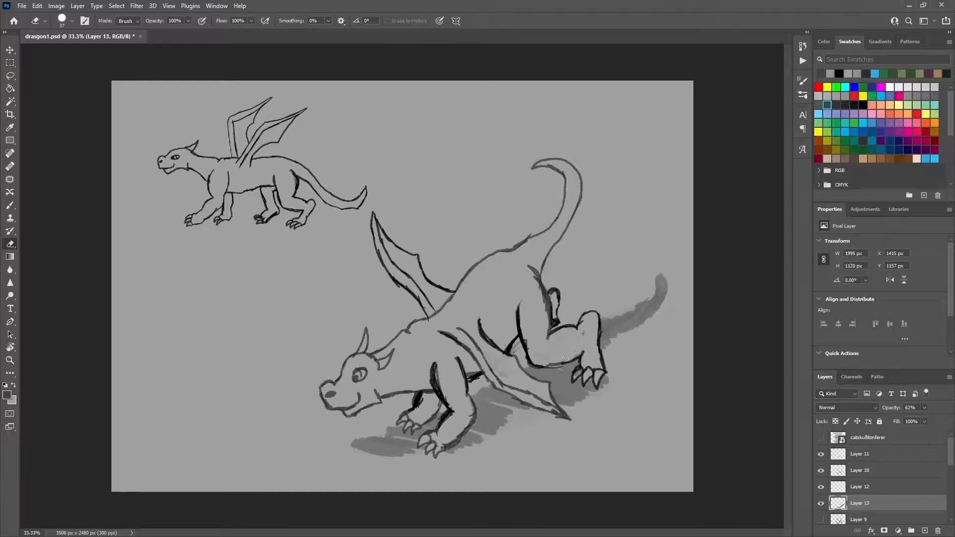
click(10, 205)
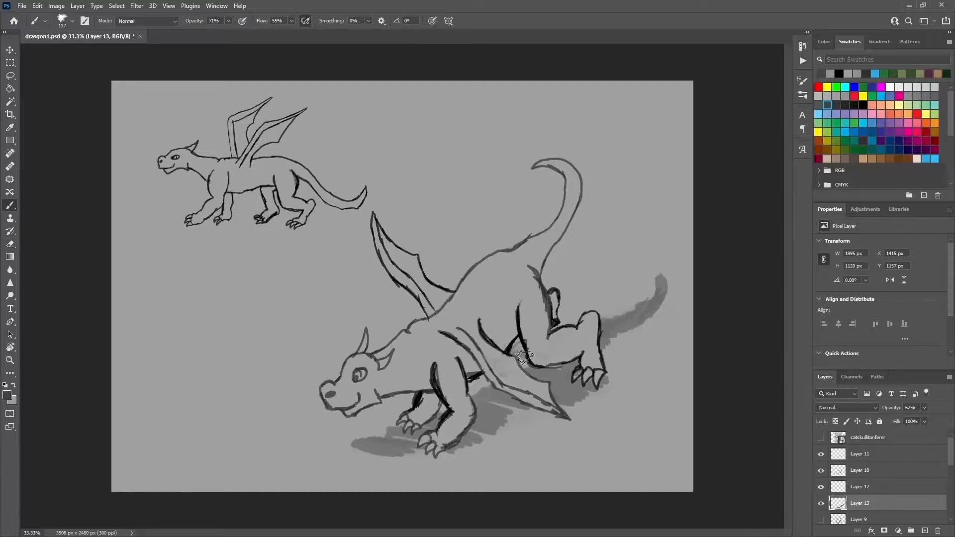
drag(487, 386, 479, 398)
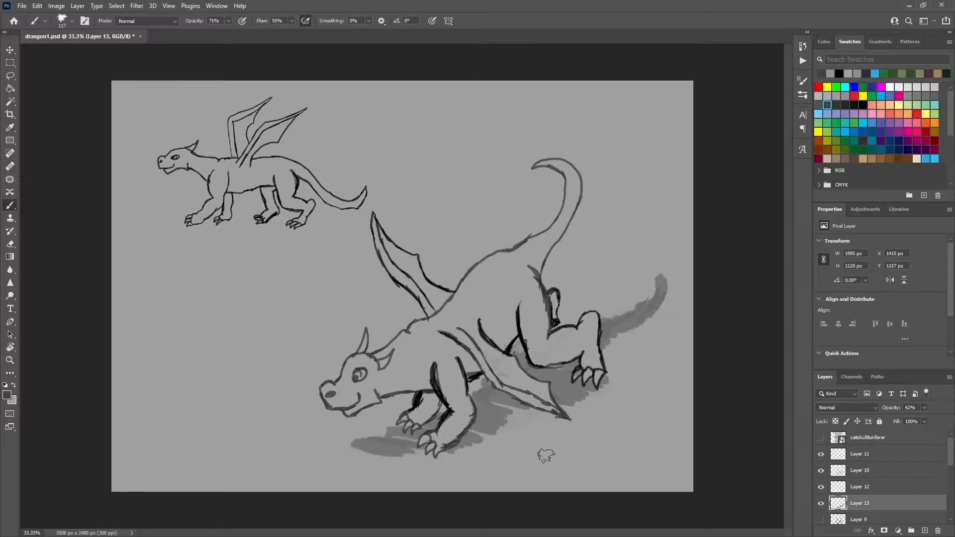
mouse_move(398, 336)
mouse_down()
mouse_move(354, 325)
mouse_move(370, 331)
mouse_up()
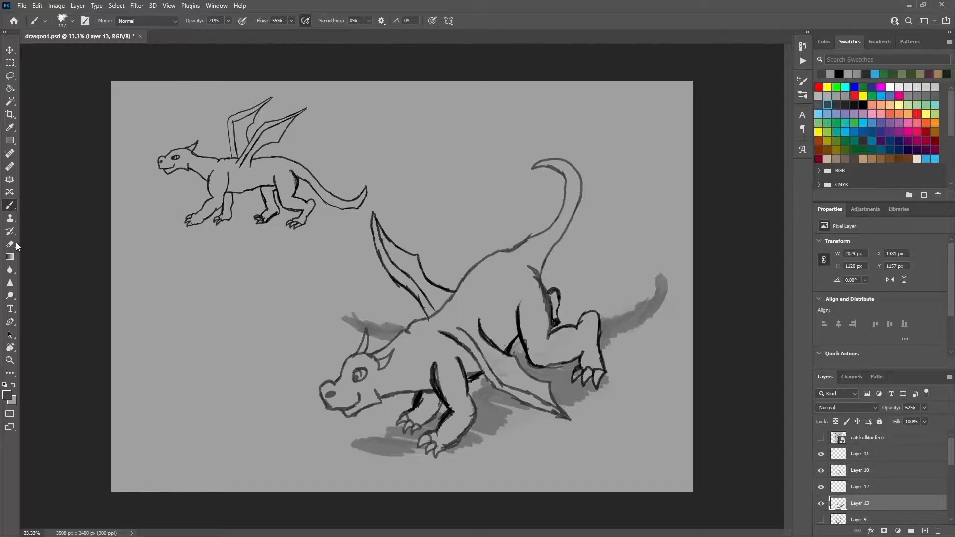
Step: Fade Layer 13 to 11% opacity and paint a darker contact shadow under the body and feet on Layer 12
key(e)
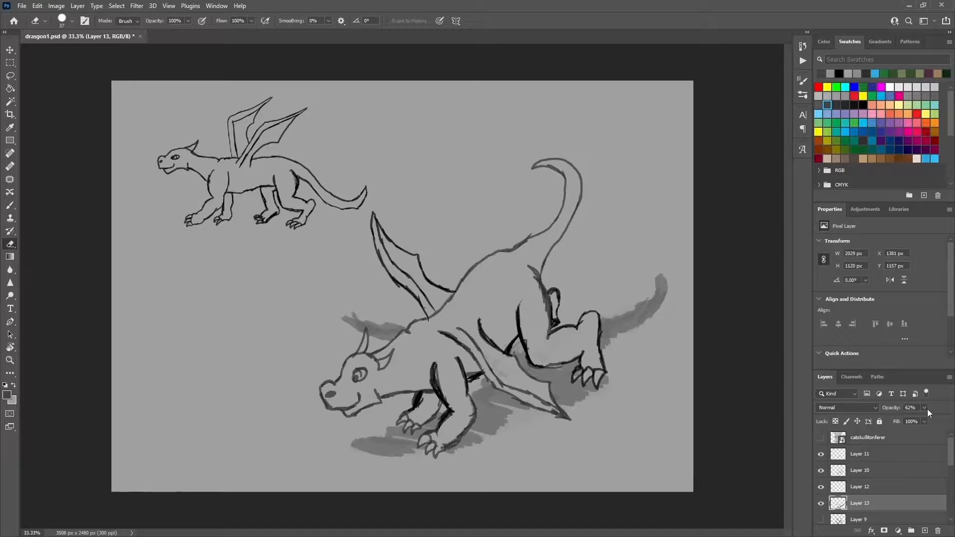
drag(924, 407, 902, 419)
click(10, 205)
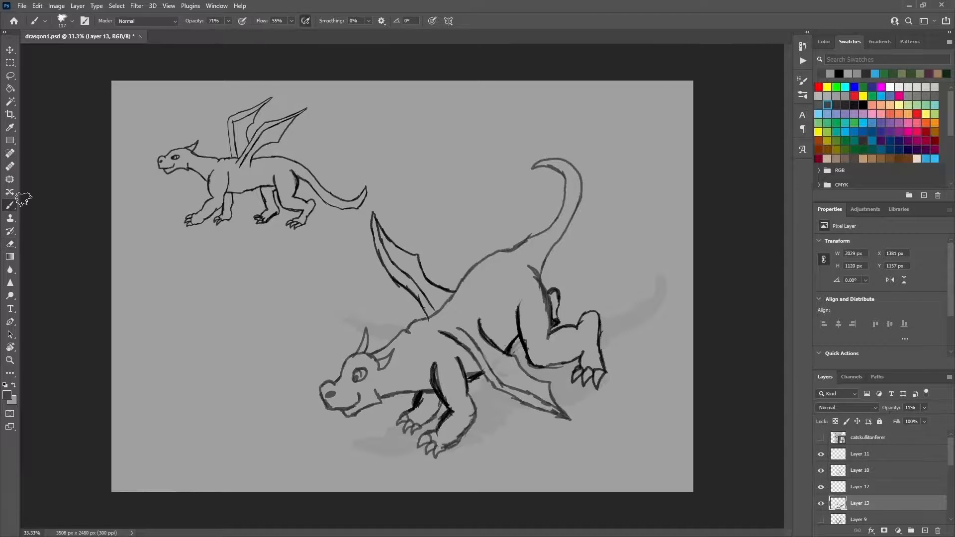
click(868, 487)
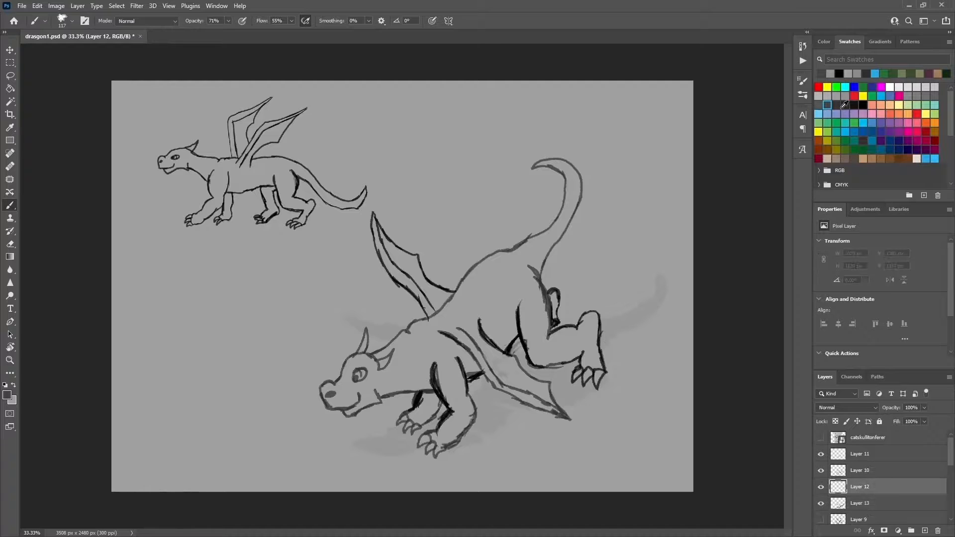
mouse_move(501, 396)
mouse_down()
mouse_move(487, 396)
mouse_move(483, 423)
mouse_move(479, 412)
mouse_move(455, 442)
mouse_move(544, 406)
mouse_move(532, 374)
mouse_move(577, 384)
mouse_move(610, 375)
mouse_move(612, 366)
mouse_move(584, 387)
mouse_move(545, 374)
mouse_move(543, 346)
mouse_move(527, 356)
mouse_move(517, 346)
mouse_move(564, 323)
mouse_move(602, 323)
mouse_move(572, 322)
mouse_move(566, 339)
mouse_up()
mouse_move(421, 448)
mouse_down()
mouse_move(396, 433)
mouse_move(372, 444)
mouse_move(423, 441)
mouse_move(420, 450)
mouse_move(496, 421)
mouse_up()
Step: Adjust the contact shadow's opacity and set Layer 13's opacity to 47%
mouse_move(922, 413)
mouse_down()
mouse_move(895, 420)
mouse_move(935, 421)
mouse_up()
click(869, 504)
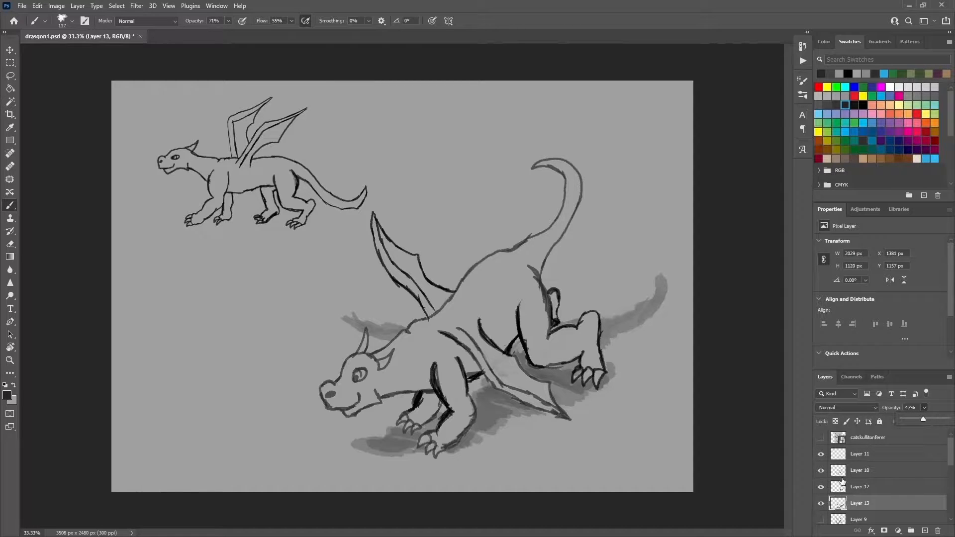
click(10, 51)
click(433, 348)
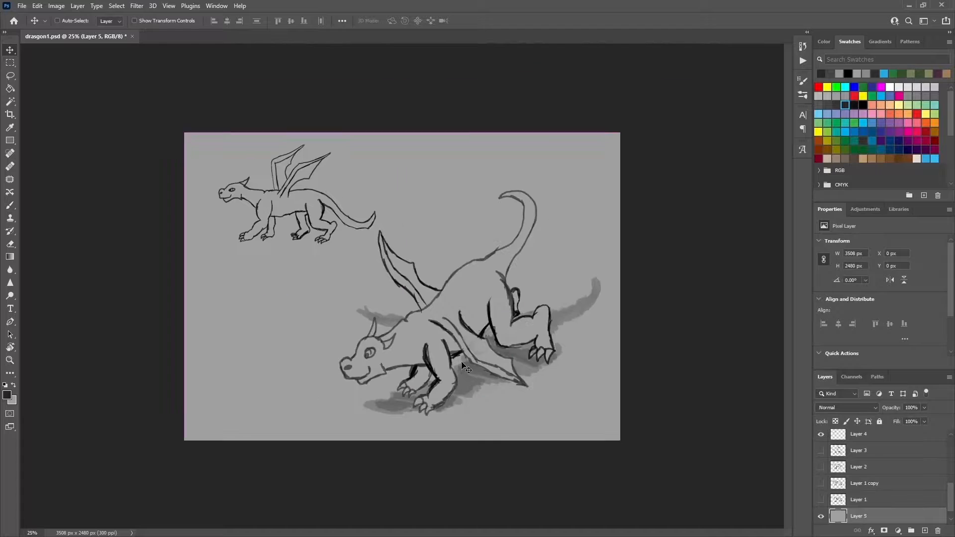
key(ctrl+minus)
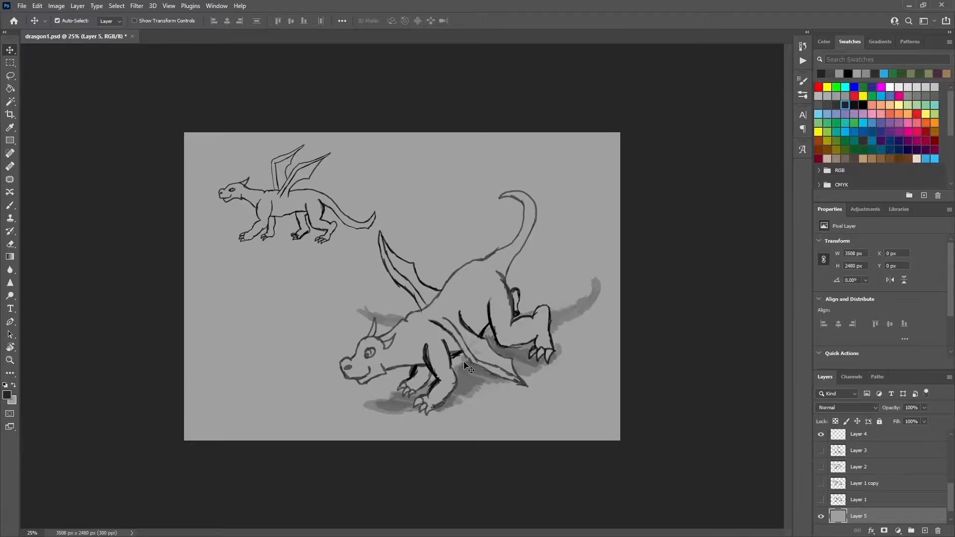
Step: Erase the stray ground shadow inside the near hind leg on Layer 13 using the 37 px eraser
click(10, 244)
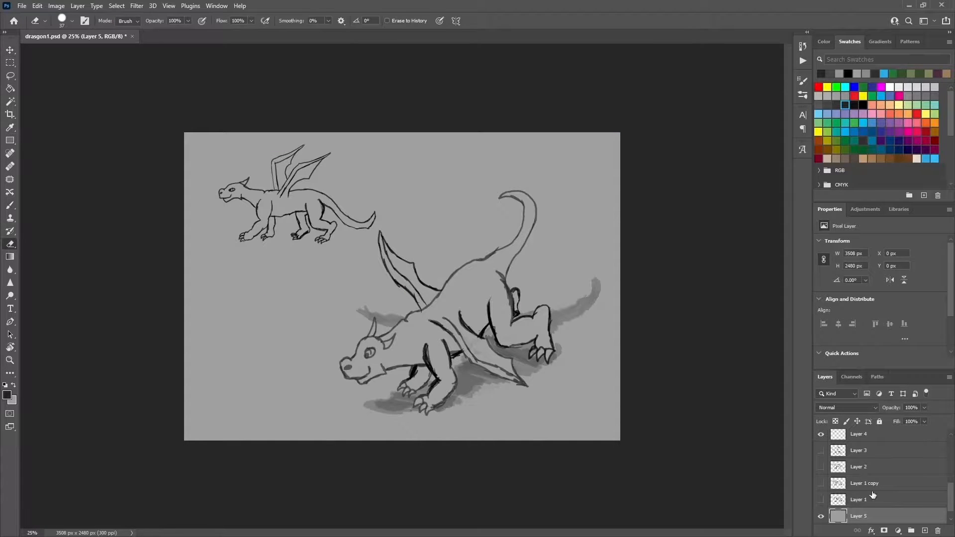
scroll(948, 487, up, 1)
scroll(951, 490, up, 3)
click(886, 474)
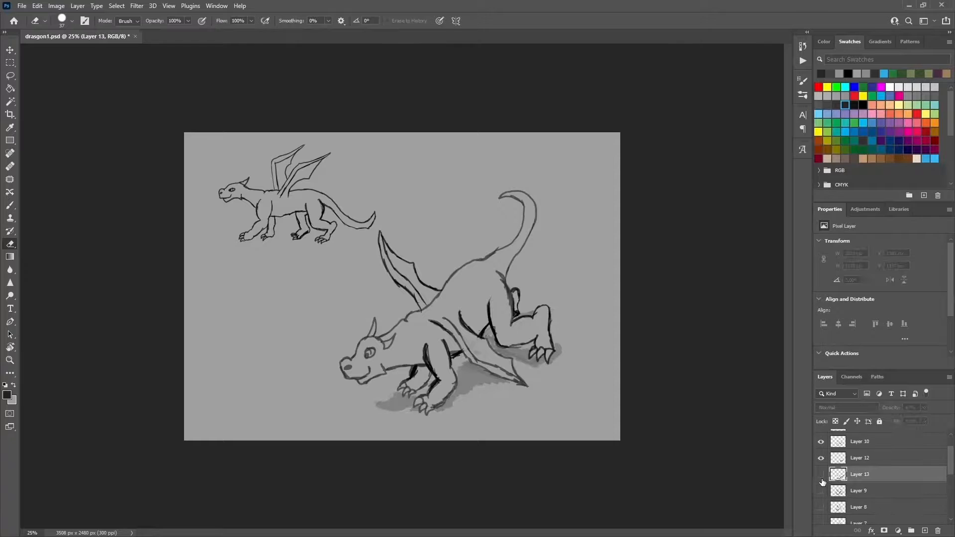
click(857, 459)
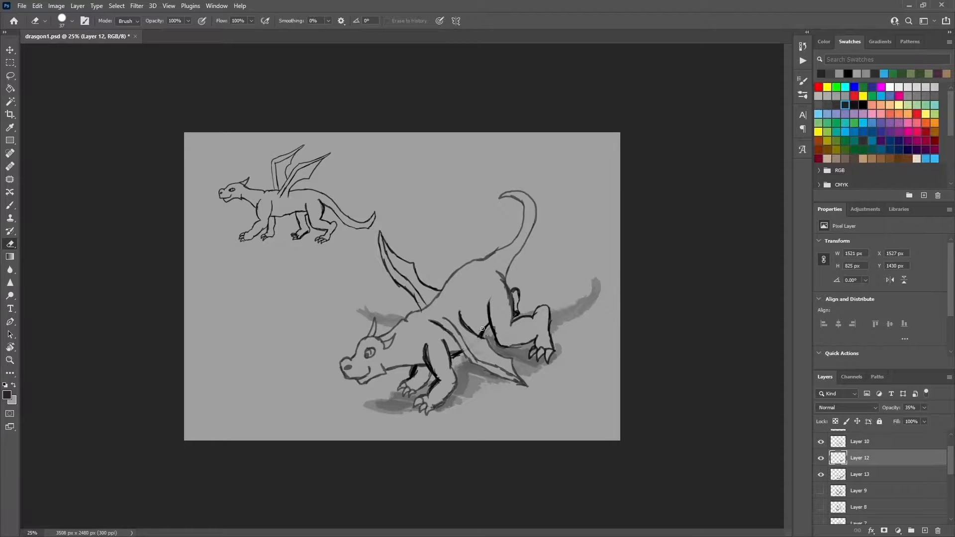
key(b)
click(866, 475)
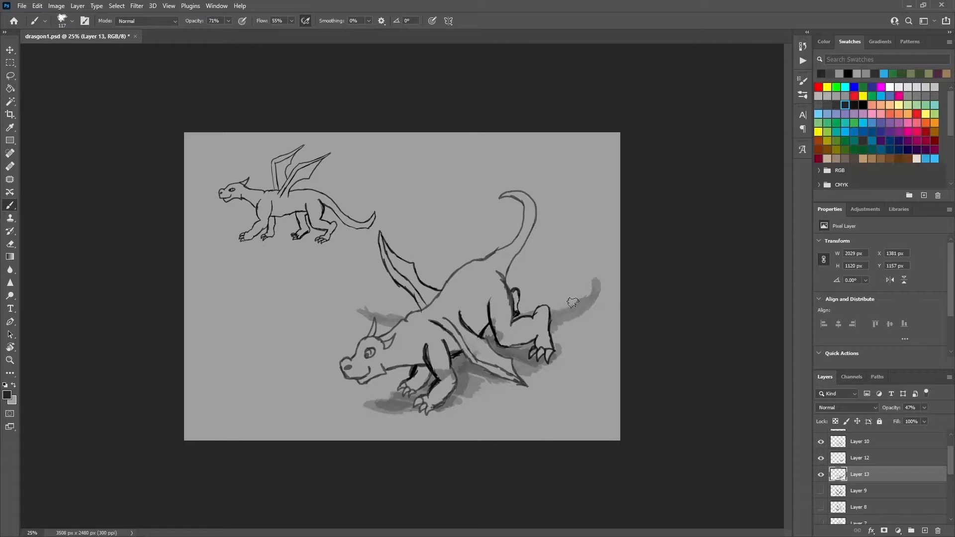
key(e)
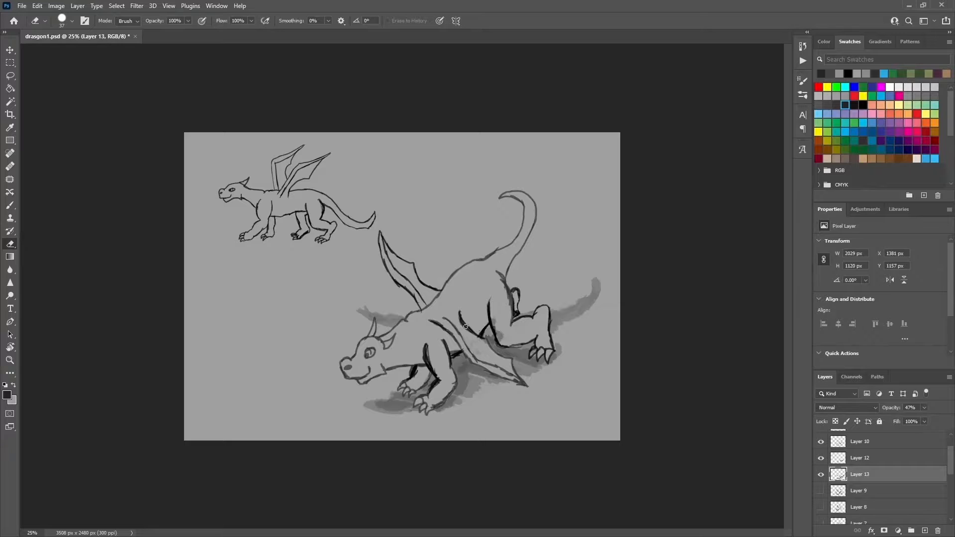
drag(500, 341, 495, 322)
Step: Paint additional contact shadow on Layer 12 behind the near hind foot and clean up its edge along the leg
click(866, 458)
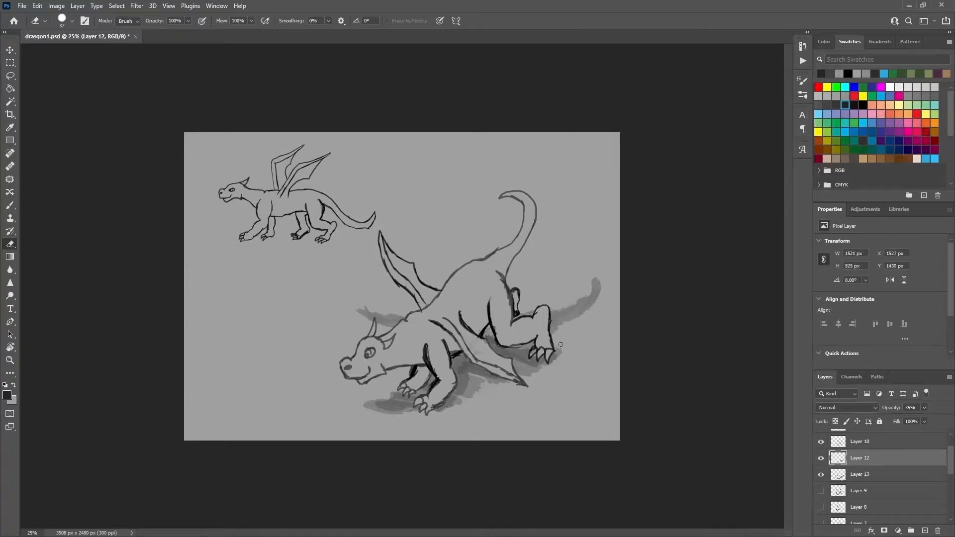
click(14, 206)
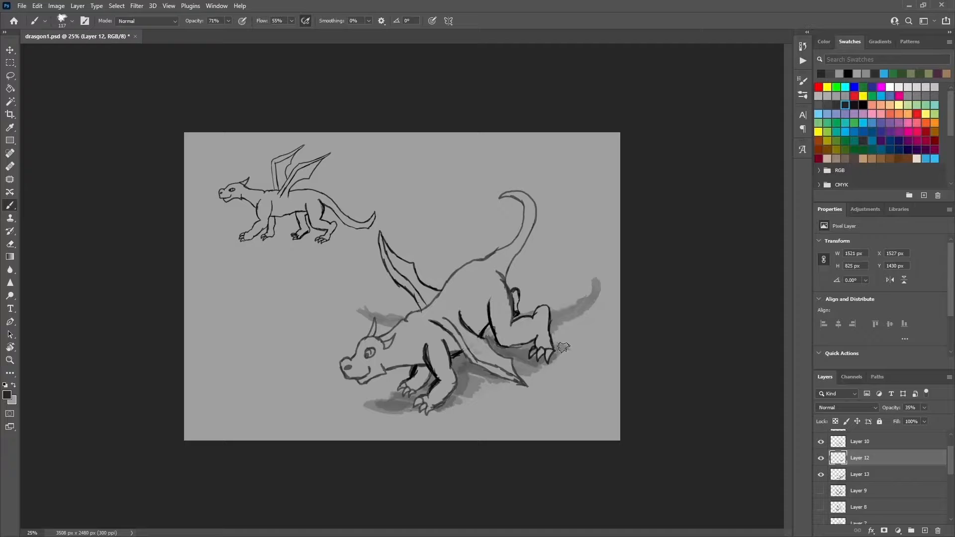
mouse_move(569, 342)
mouse_down()
mouse_move(553, 345)
mouse_move(567, 334)
mouse_move(550, 348)
mouse_move(553, 327)
mouse_up()
click(10, 244)
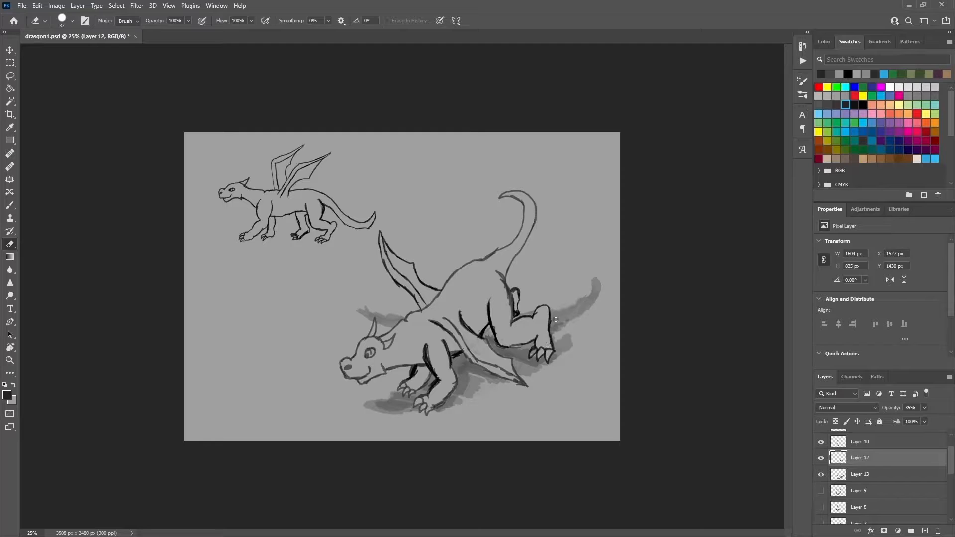
Step: Extend the Layer 12 contact shadow in front of and beneath the dragon's front feet, cleaning up with the eraser
click(15, 205)
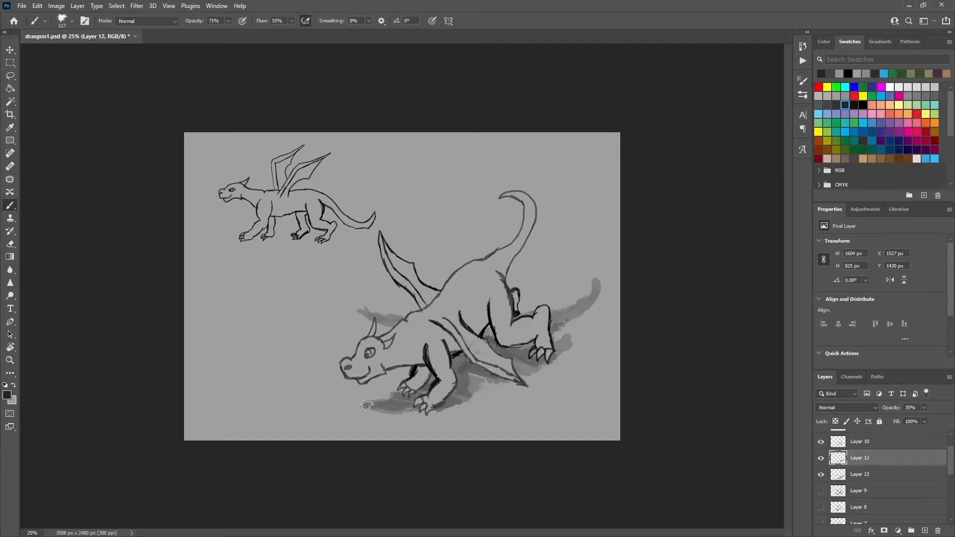
mouse_move(367, 405)
mouse_down()
mouse_move(390, 411)
mouse_move(360, 408)
mouse_up()
mouse_move(387, 400)
mouse_down()
mouse_move(361, 411)
mouse_move(437, 392)
mouse_up()
click(10, 243)
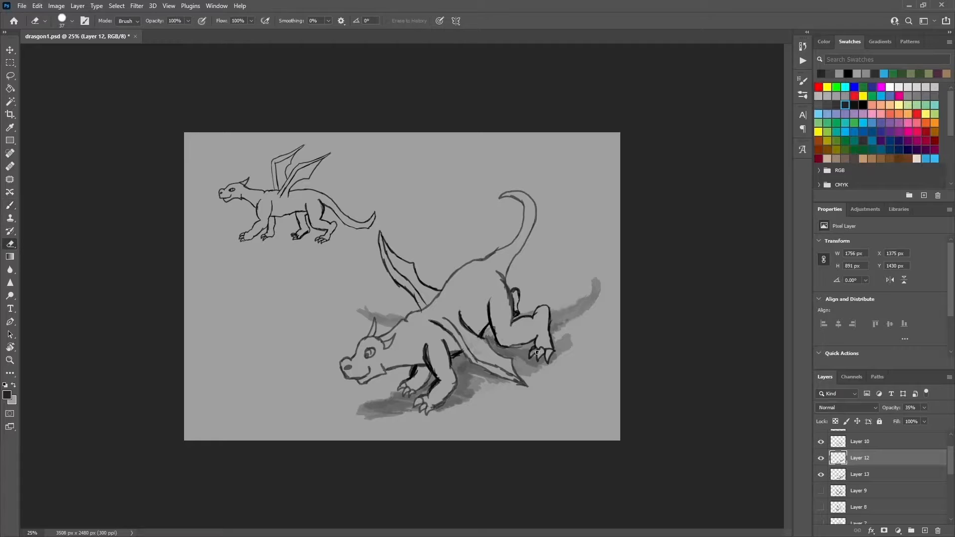
key(alt+bracketleft)
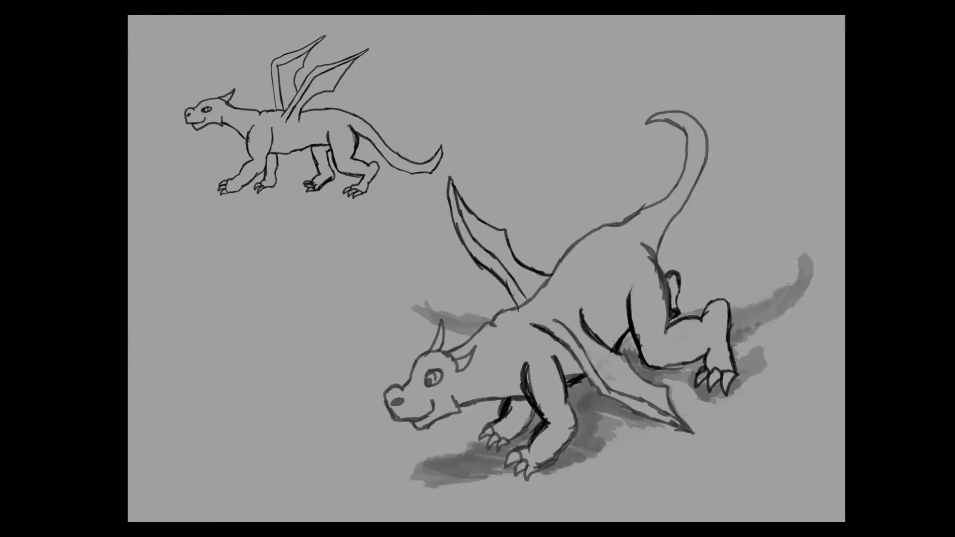
key(space)
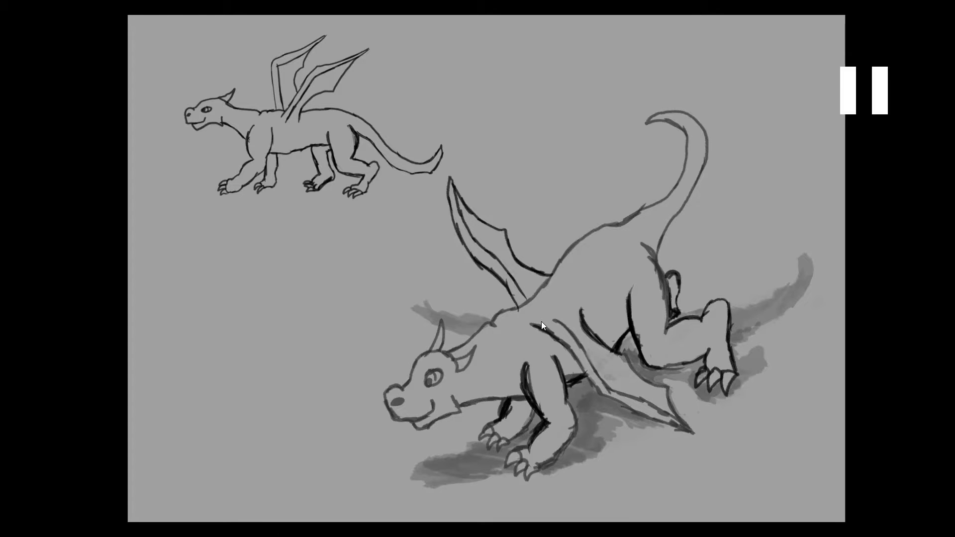